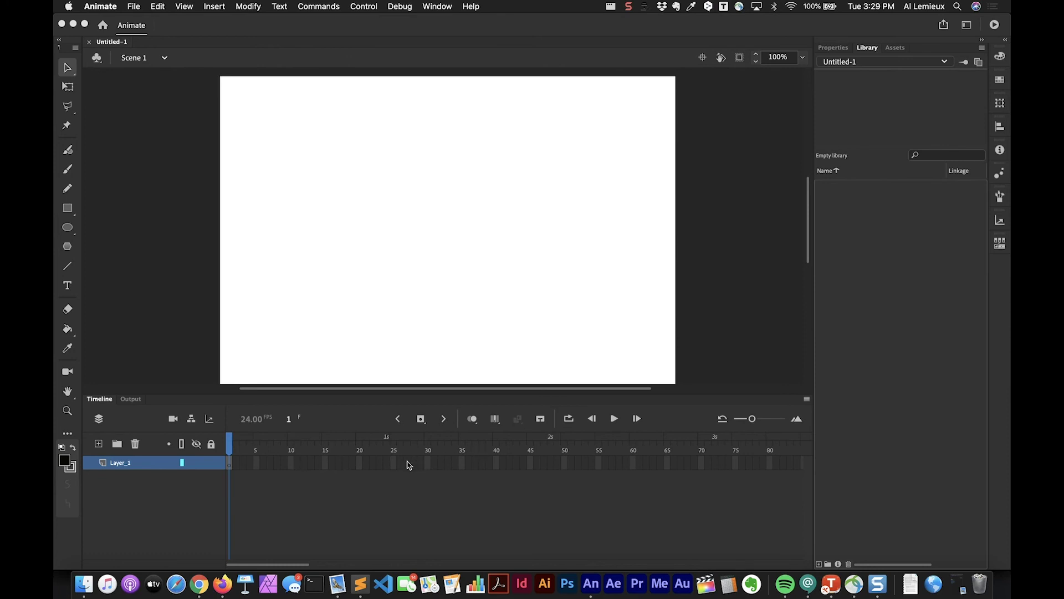
# - Pick the Rectangle tool for the empty Untitled-1 stage
pyautogui.click(69, 207)
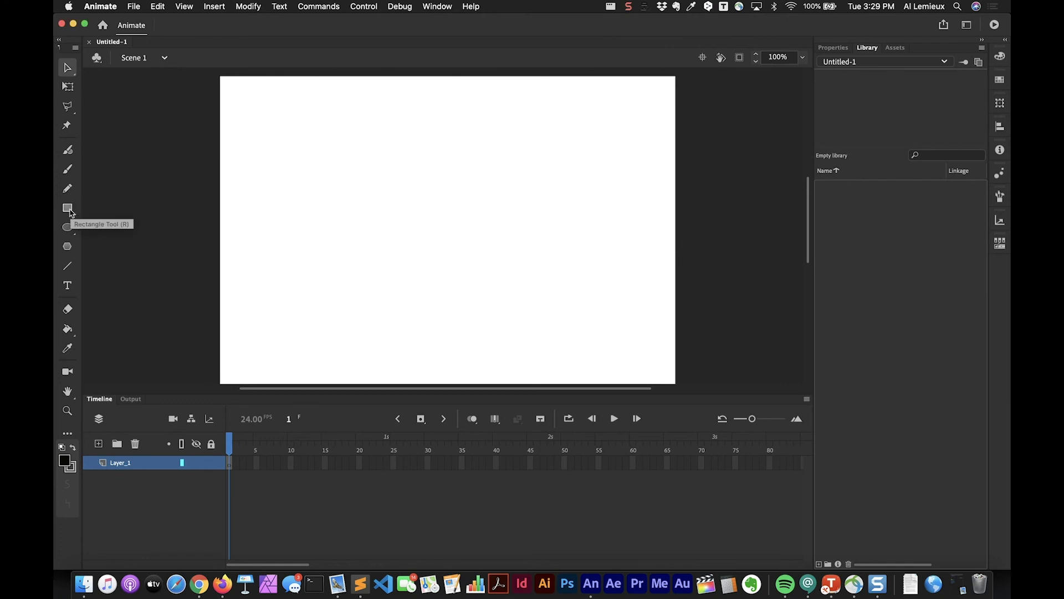
pyautogui.click(68, 209)
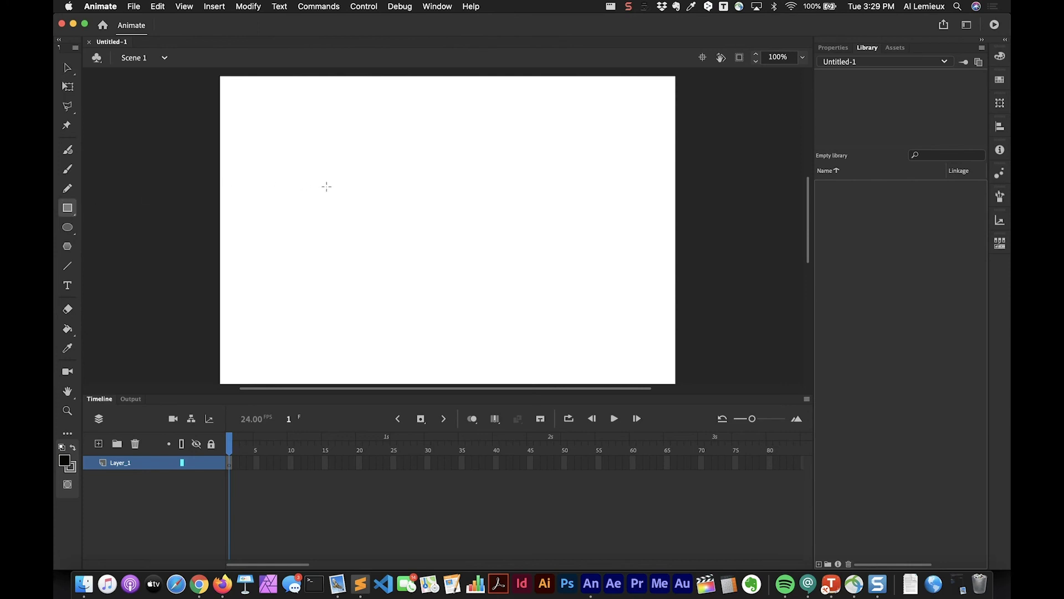
# - Draw a black rectangle left of centre, then select it and its top edge
pyautogui.moveTo(326, 186); pyautogui.dragTo(421, 259)
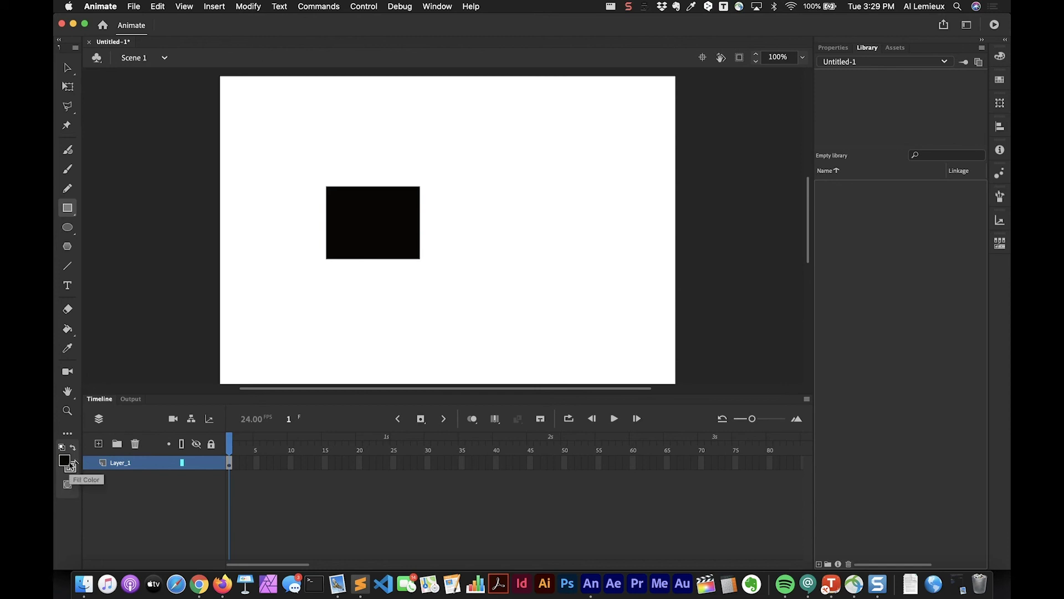
pyautogui.click(67, 69)
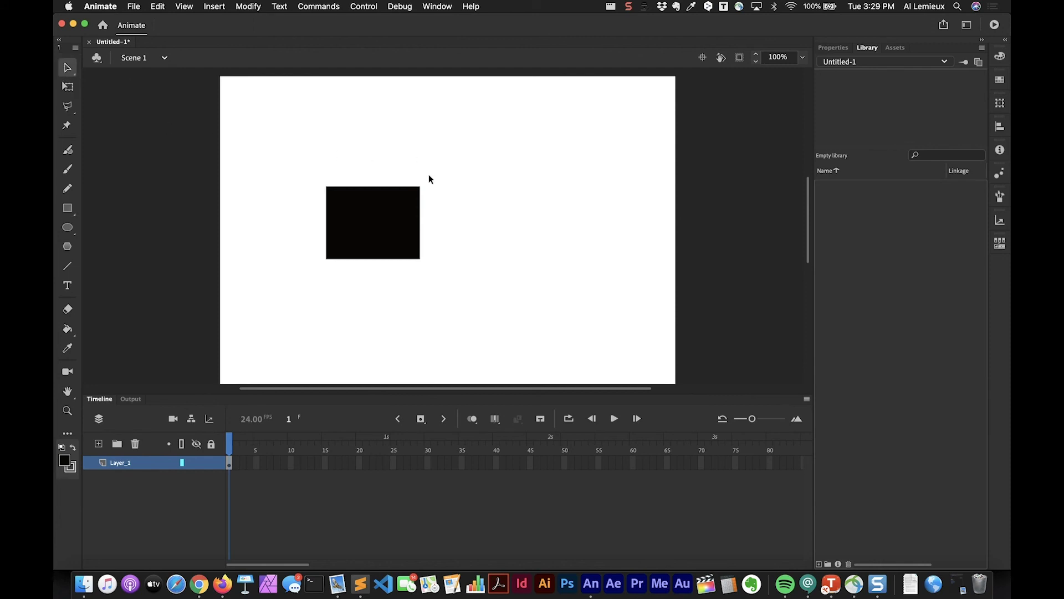
pyautogui.click(350, 216)
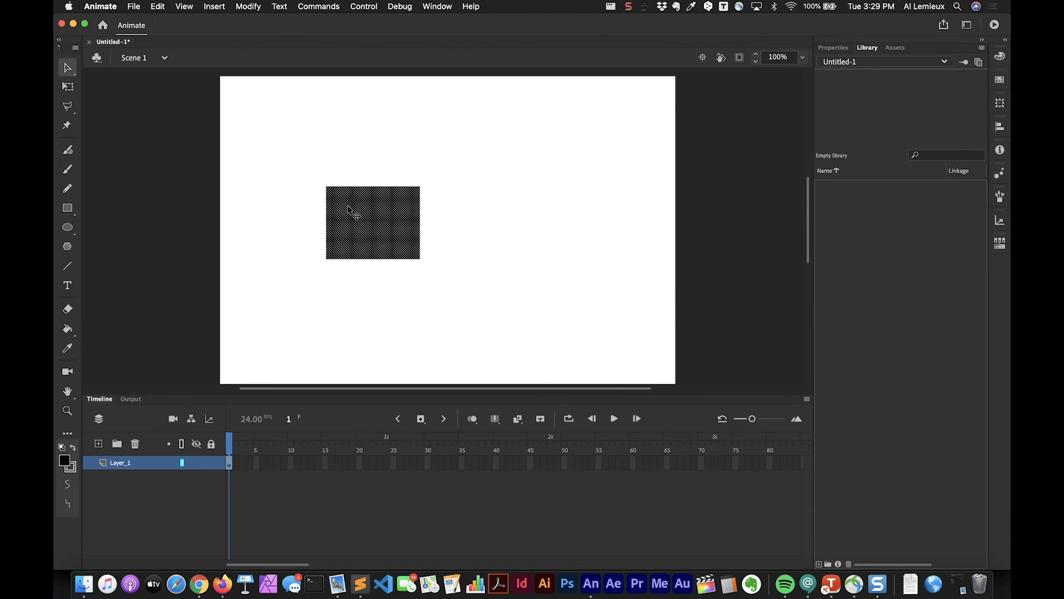
pyautogui.click(368, 142)
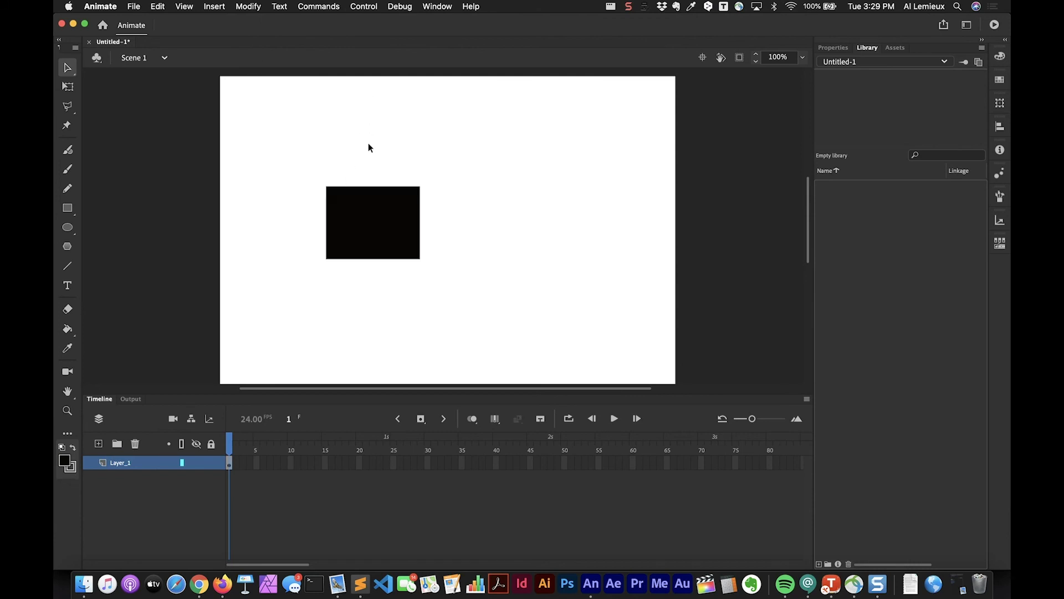
pyautogui.click(363, 189)
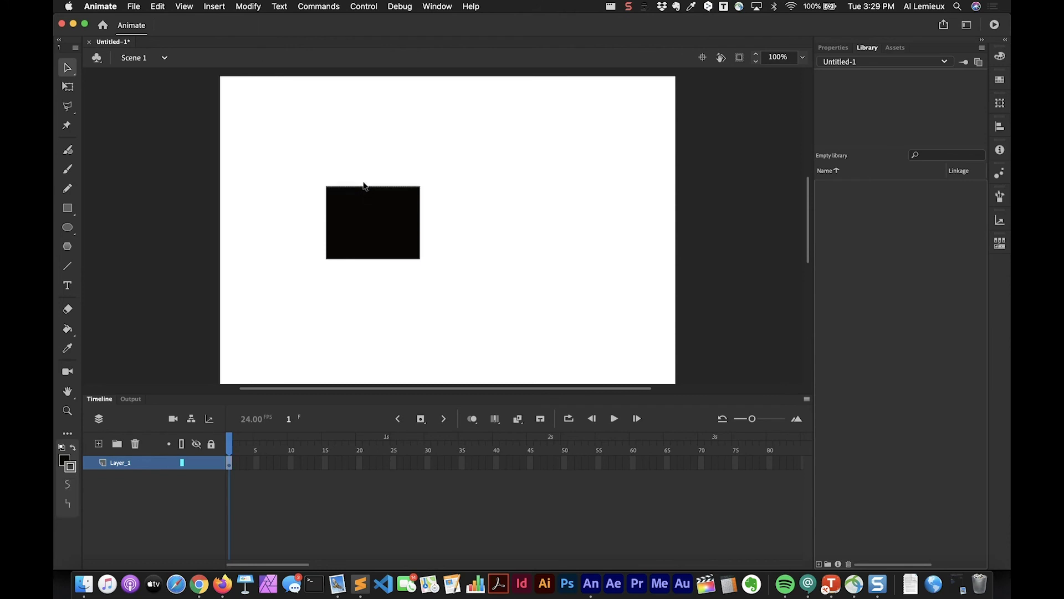
pyautogui.moveTo(361, 185); pyautogui.dragTo(364, 164)
pyautogui.press('super+z')
pyautogui.click(364, 158)
pyautogui.moveTo(375, 218); pyautogui.dragTo(475, 300)
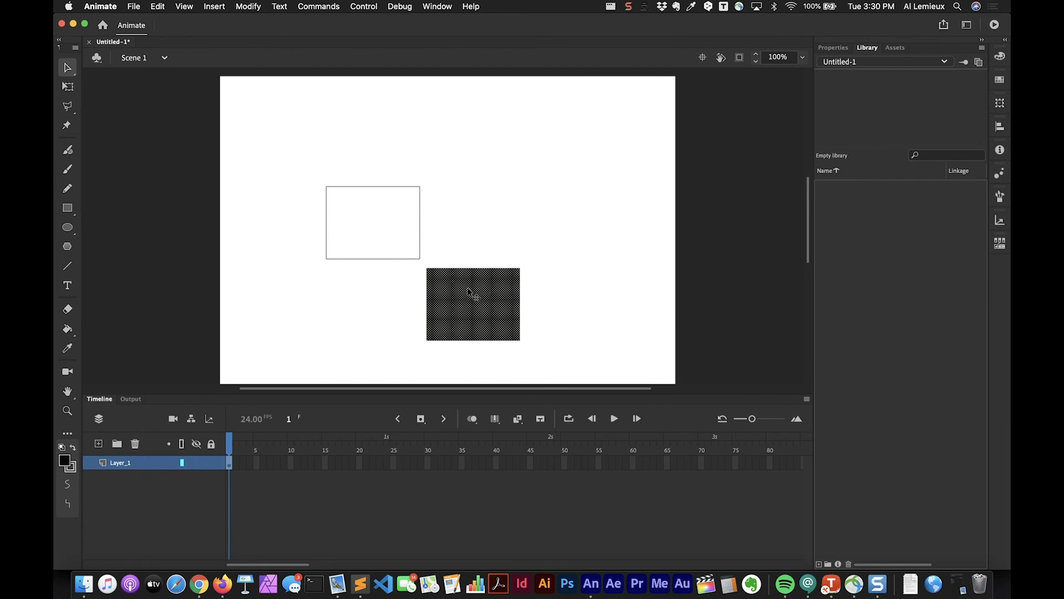
pyautogui.press('super+z')
pyautogui.click(497, 195)
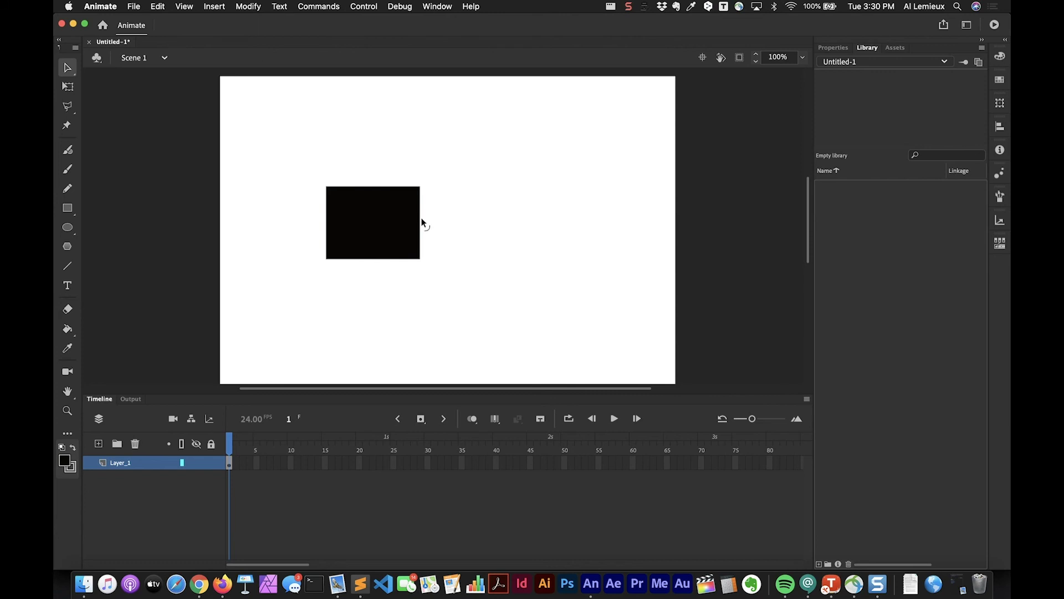
# - Bend the rectangle's left and right sides inward into concave curves
pyautogui.moveTo(422, 220); pyautogui.dragTo(414, 221)
pyautogui.moveTo(326, 220); pyautogui.dragTo(336, 221)
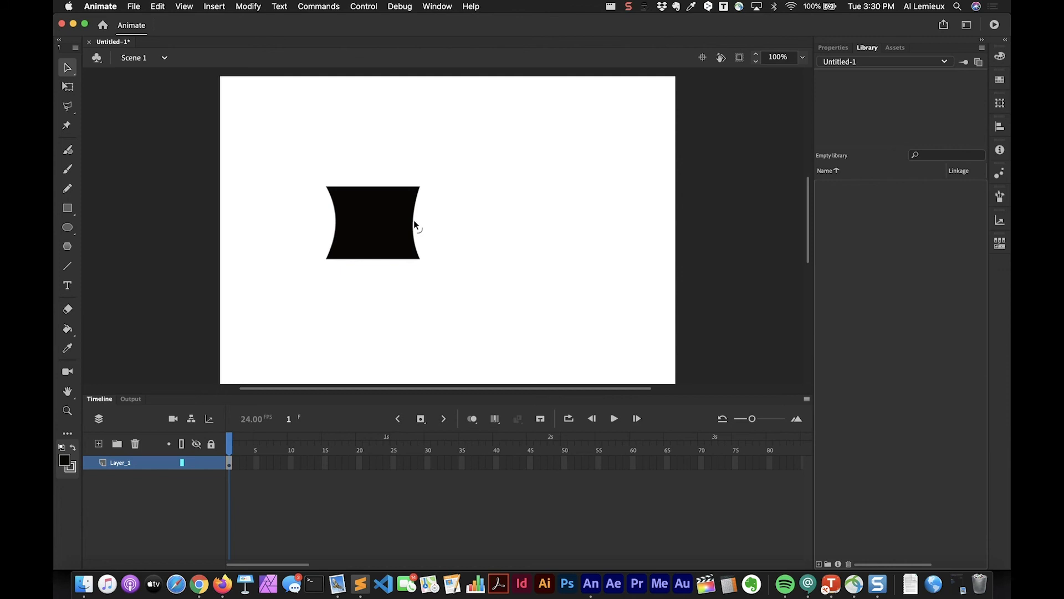
pyautogui.moveTo(414, 219); pyautogui.dragTo(409, 214)
pyautogui.moveTo(333, 245); pyautogui.dragTo(337, 245)
pyautogui.moveTo(412, 204); pyautogui.dragTo(411, 204)
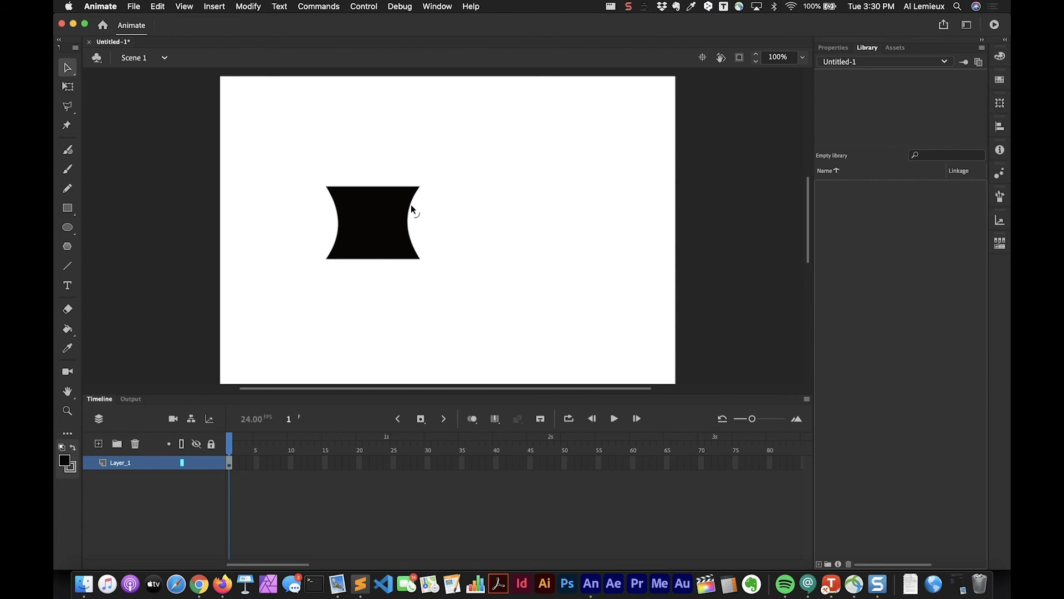
# - Nudge the black shape upward and arch its top edge up
pyautogui.click(336, 210)
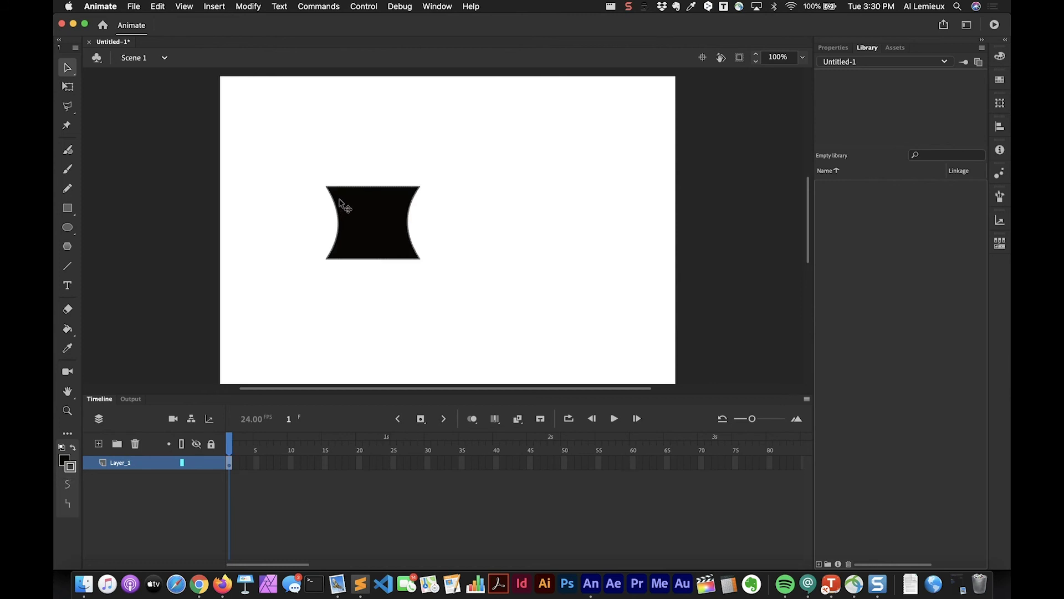
pyautogui.moveTo(378, 189); pyautogui.dragTo(383, 173)
pyautogui.click(383, 174)
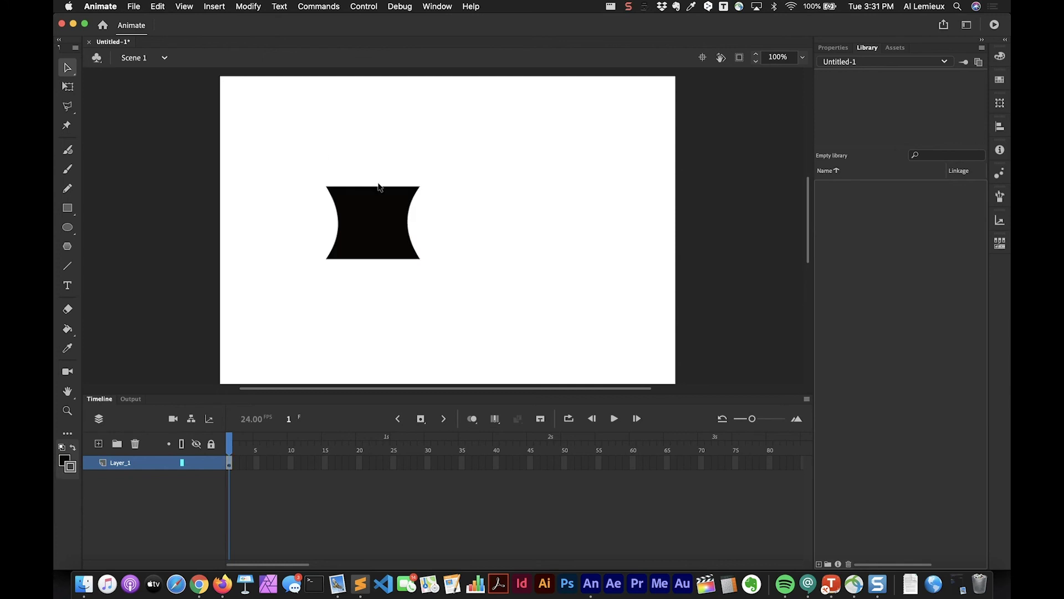
pyautogui.moveTo(378, 188); pyautogui.dragTo(379, 173)
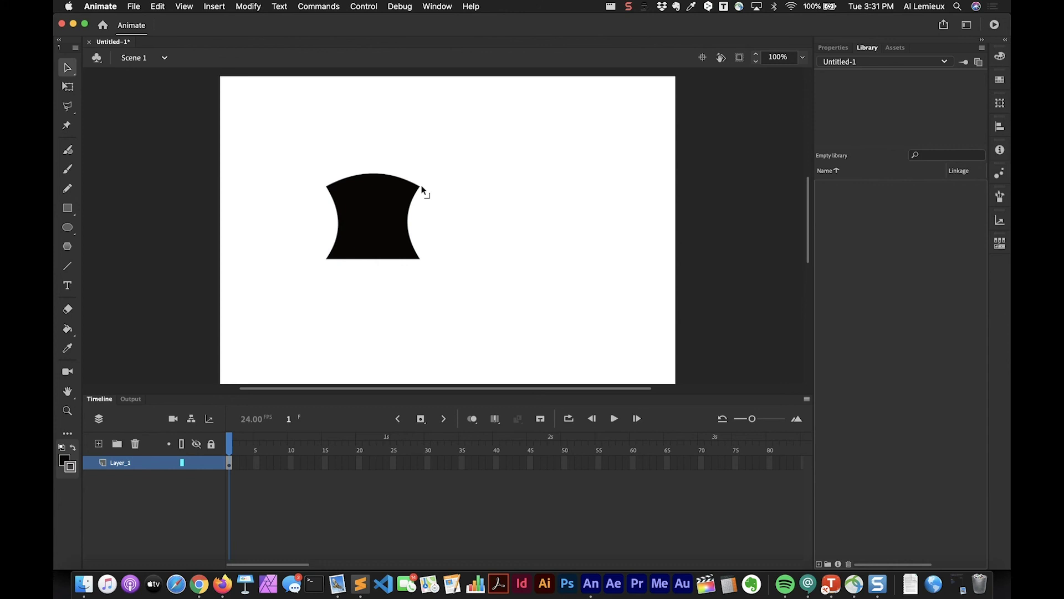
# - Raise the right corners, bow the bottom edge downward, and lift the top curve near the left
pyautogui.moveTo(422, 189)
pyautogui.mouseDown()
pyautogui.moveTo(421, 169)
pyautogui.moveTo(428, 193)
pyautogui.moveTo(446, 182)
pyautogui.moveTo(425, 181)
pyautogui.moveTo(427, 204)
pyautogui.moveTo(425, 171)
pyautogui.moveTo(427, 204)
pyautogui.moveTo(424, 195)
pyautogui.mouseUp()
pyautogui.moveTo(423, 259); pyautogui.dragTo(427, 240)
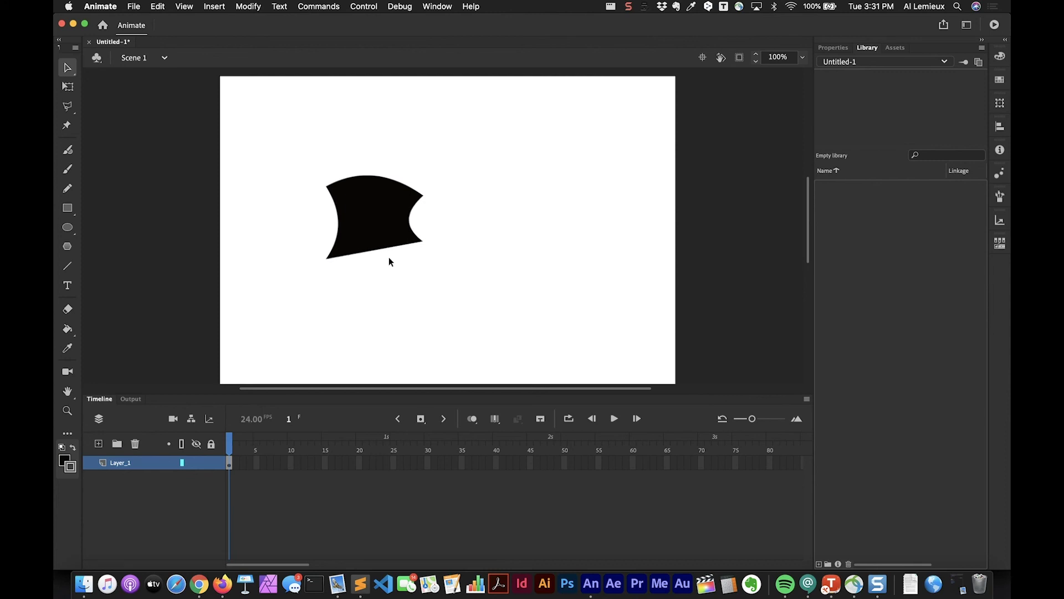
pyautogui.moveTo(392, 247); pyautogui.dragTo(418, 273)
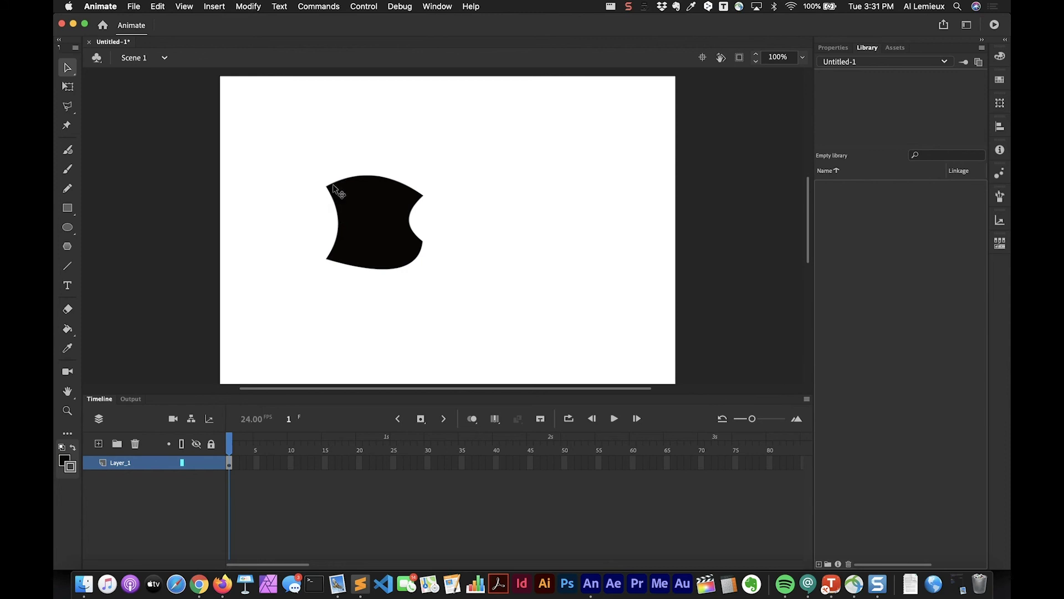
pyautogui.moveTo(335, 178); pyautogui.dragTo(335, 168)
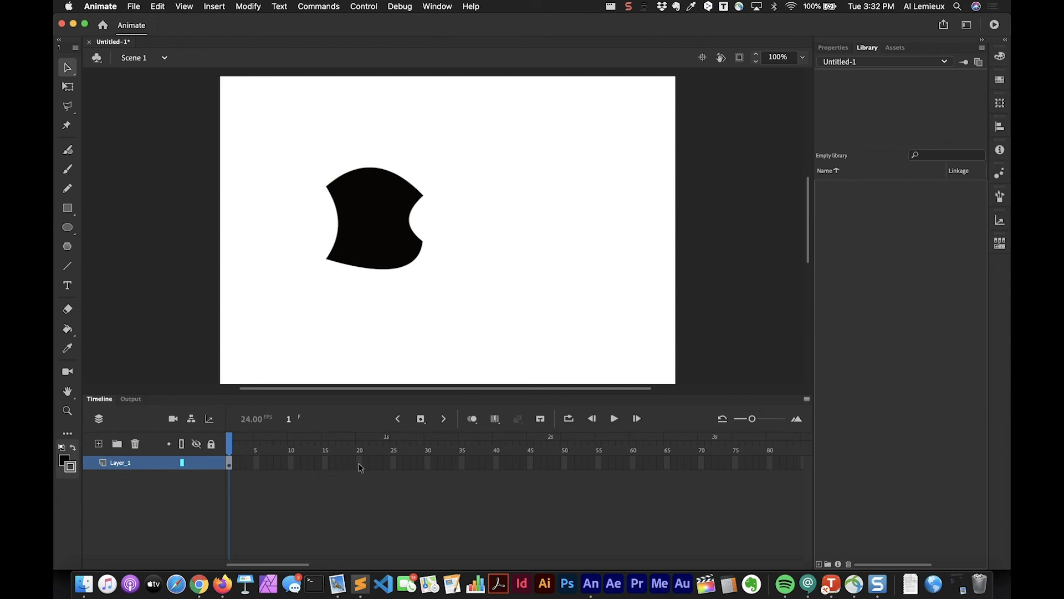
# - Extend Layer_1 through frame 24 with F5, then scrub back to frame 1
pyautogui.click(388, 465)
pyautogui.press('F5')
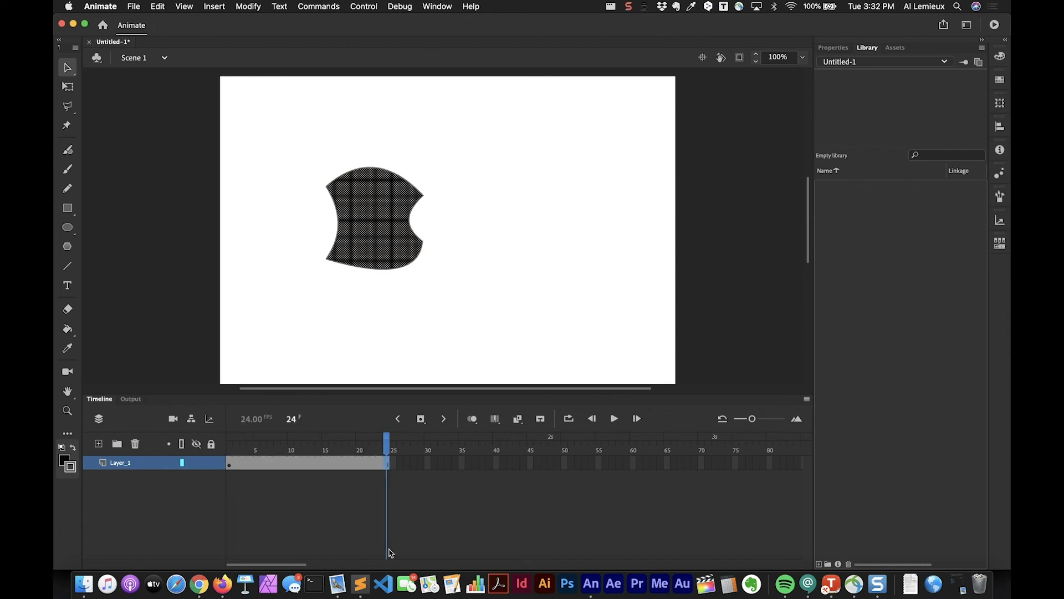
pyautogui.moveTo(388, 441); pyautogui.dragTo(283, 441)
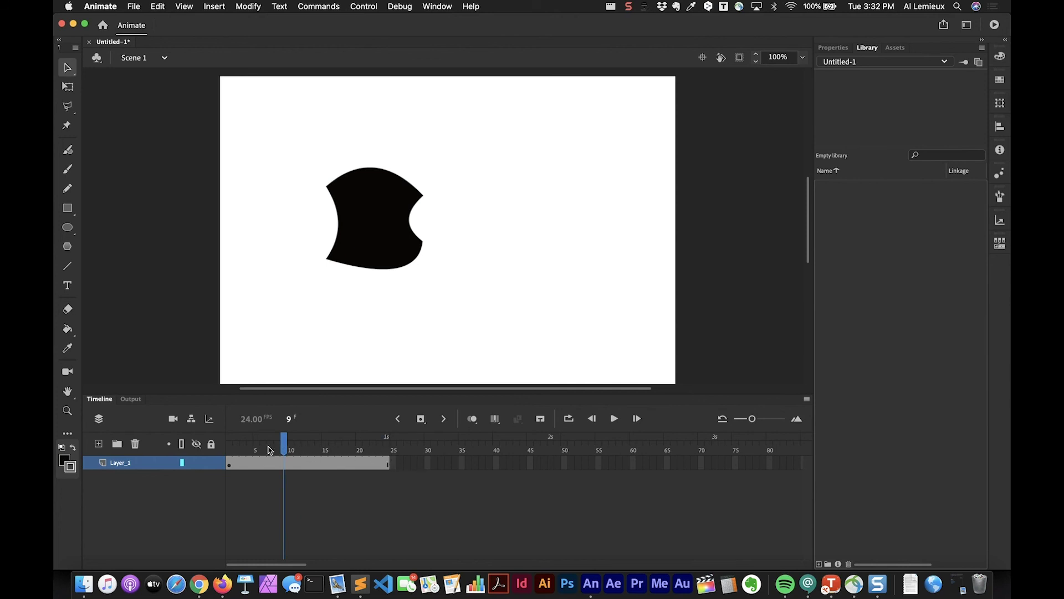
pyautogui.moveTo(284, 443); pyautogui.dragTo(401, 460)
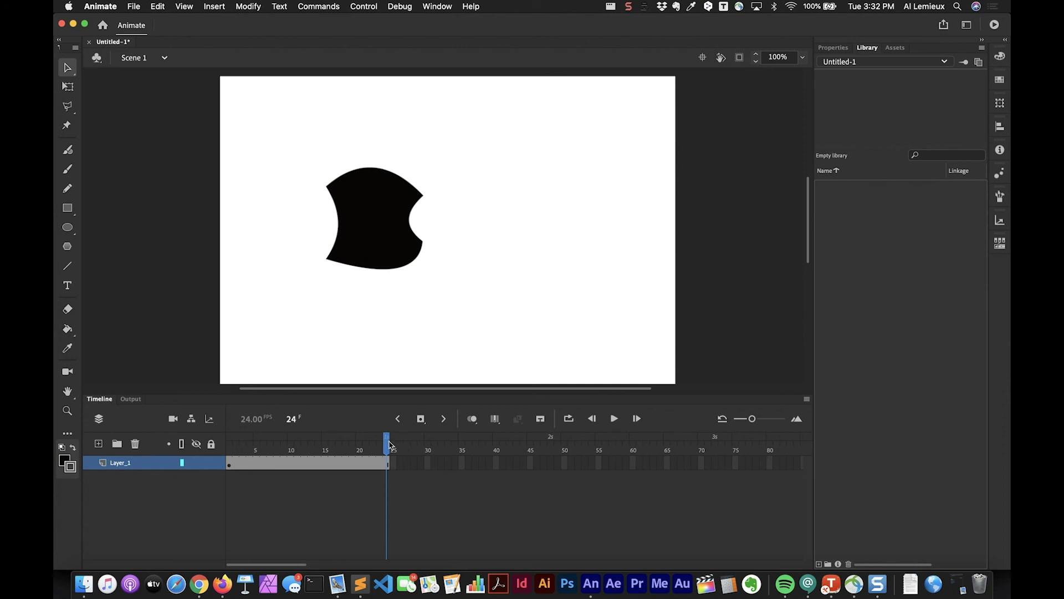
pyautogui.moveTo(388, 443); pyautogui.dragTo(222, 438)
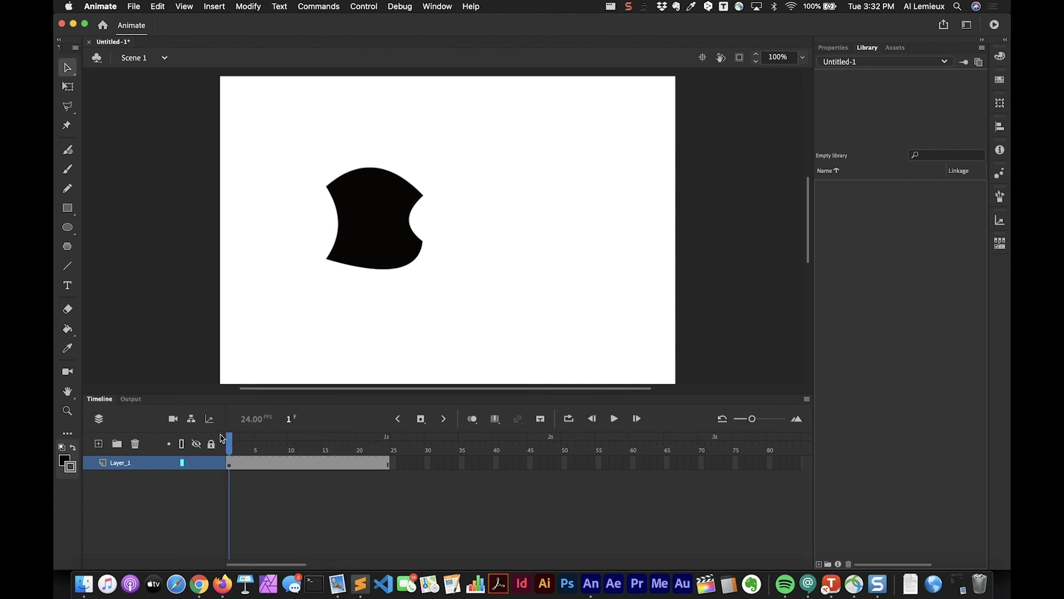
pyautogui.click(209, 6)
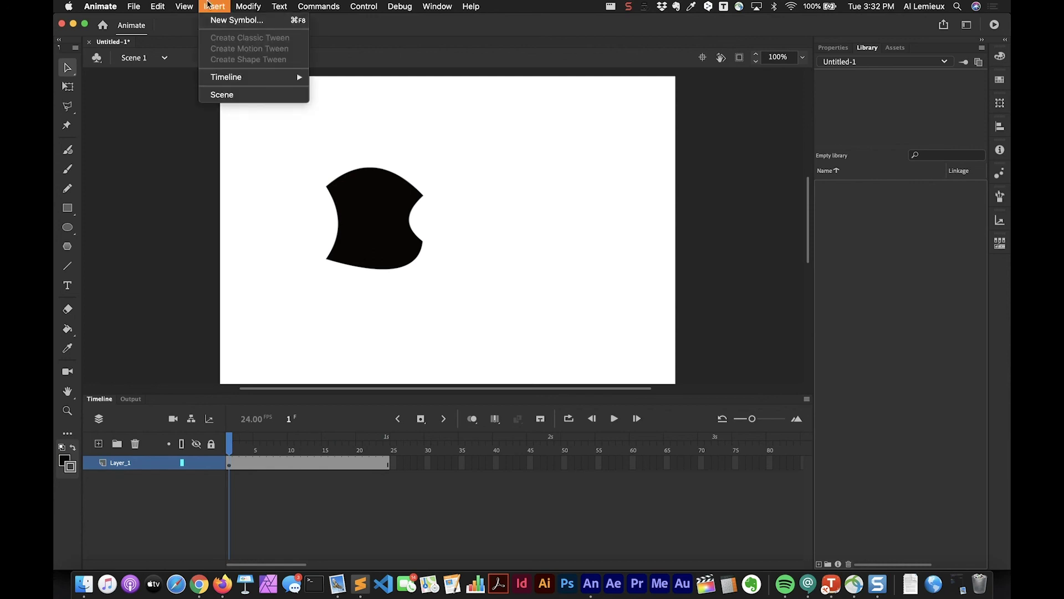
pyautogui.moveTo(220, 83)
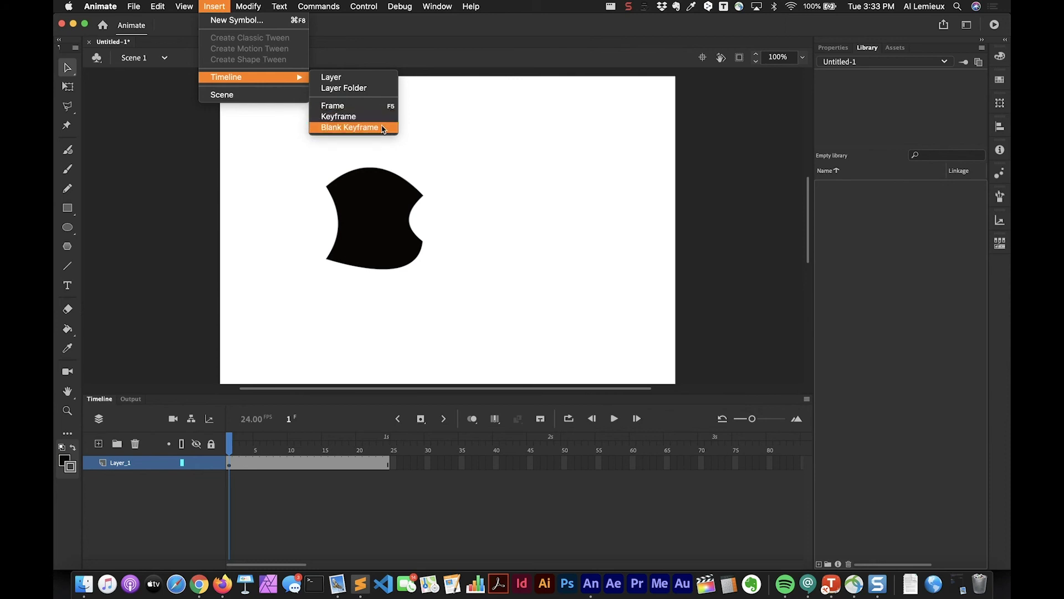
pyautogui.click(285, 188)
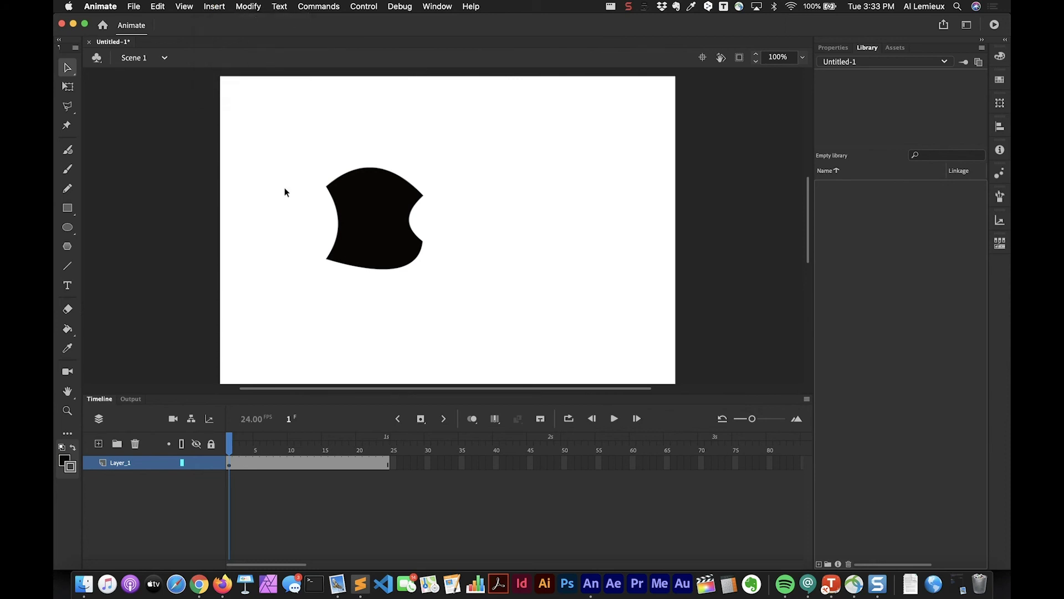
pyautogui.click(236, 447)
# - Insert a blank keyframe at frame 13 on Layer_1 and preview frames 4–12
pyautogui.moveTo(259, 450); pyautogui.dragTo(304, 463)
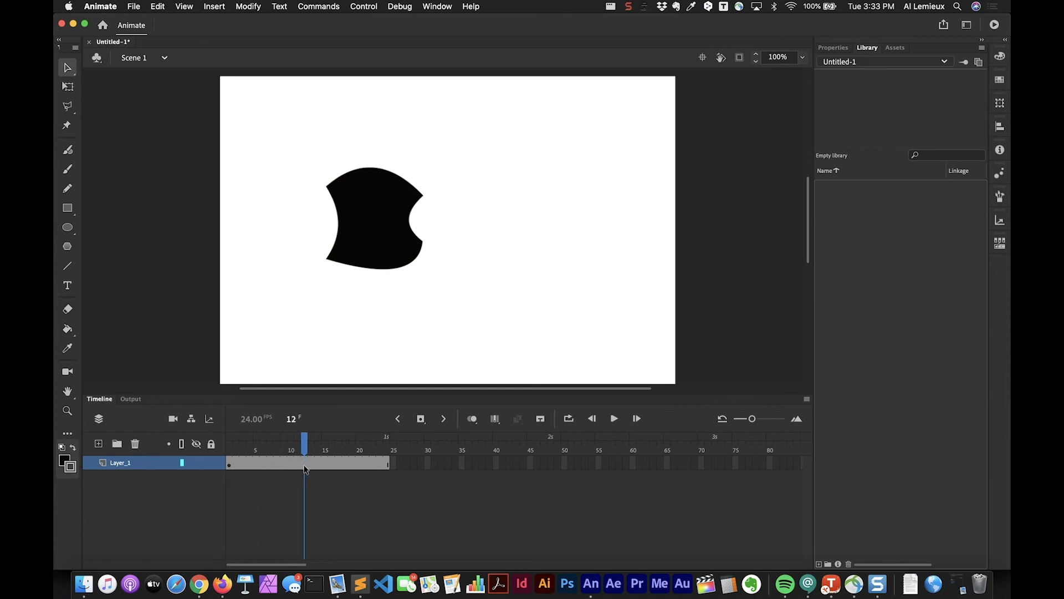
pyautogui.click(312, 465)
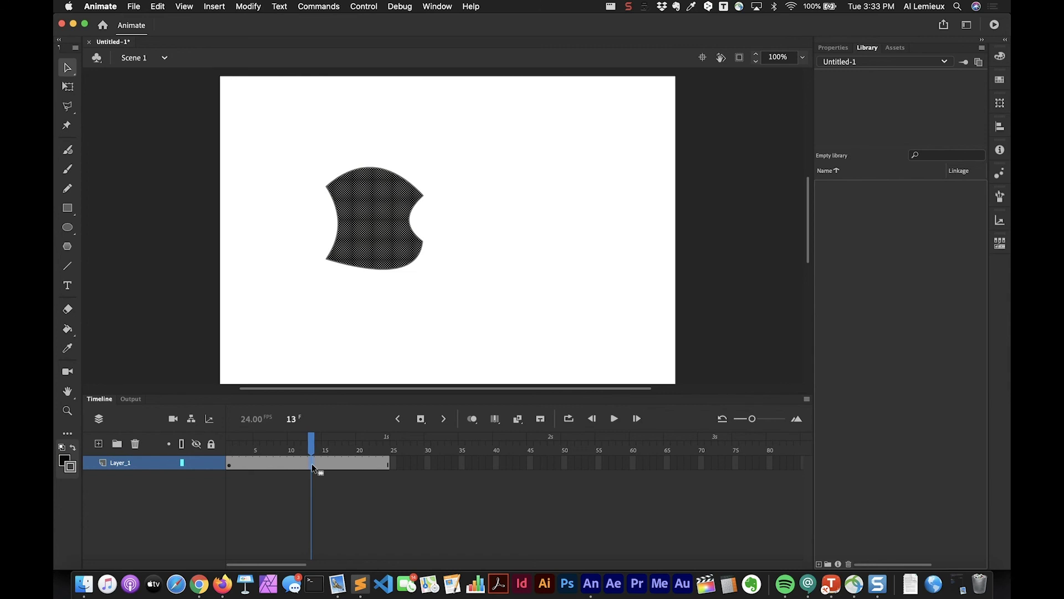
pyautogui.press('F7')
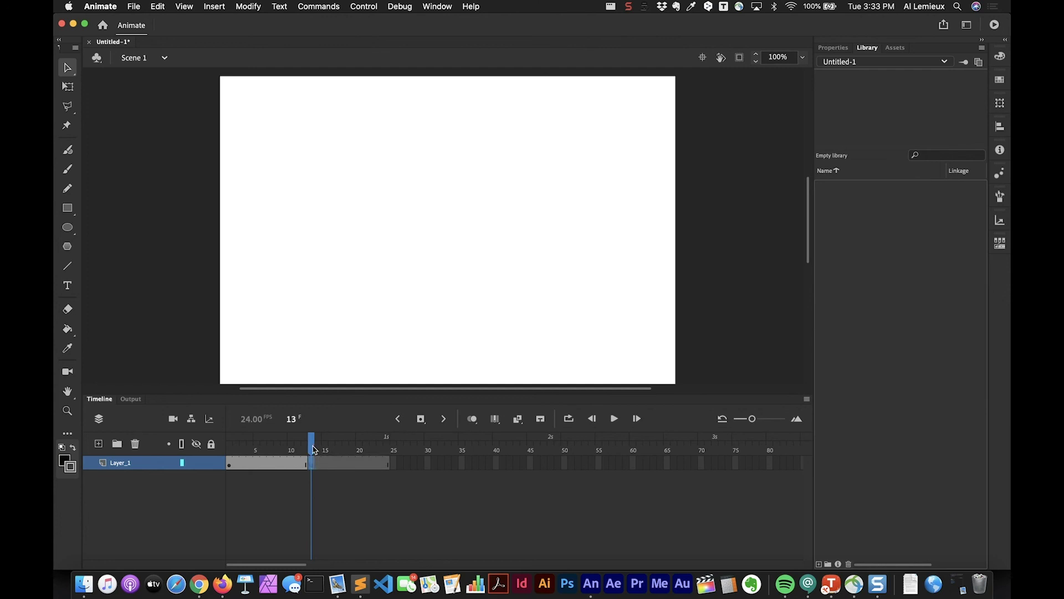
pyautogui.click(249, 463)
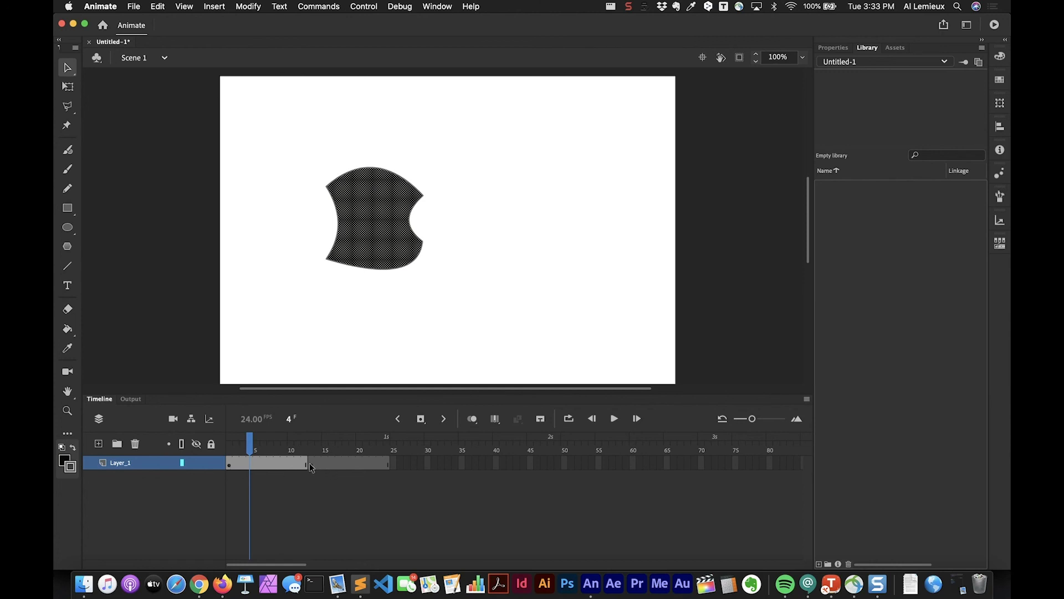
pyautogui.moveTo(251, 446); pyautogui.dragTo(201, 470)
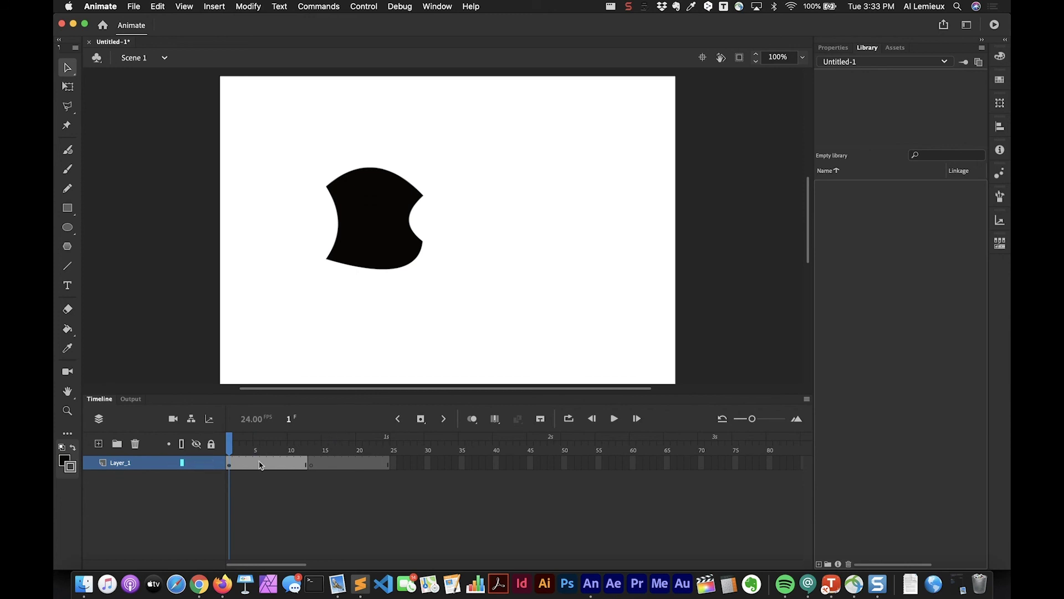
pyautogui.moveTo(231, 443); pyautogui.dragTo(206, 449)
pyautogui.click(66, 231)
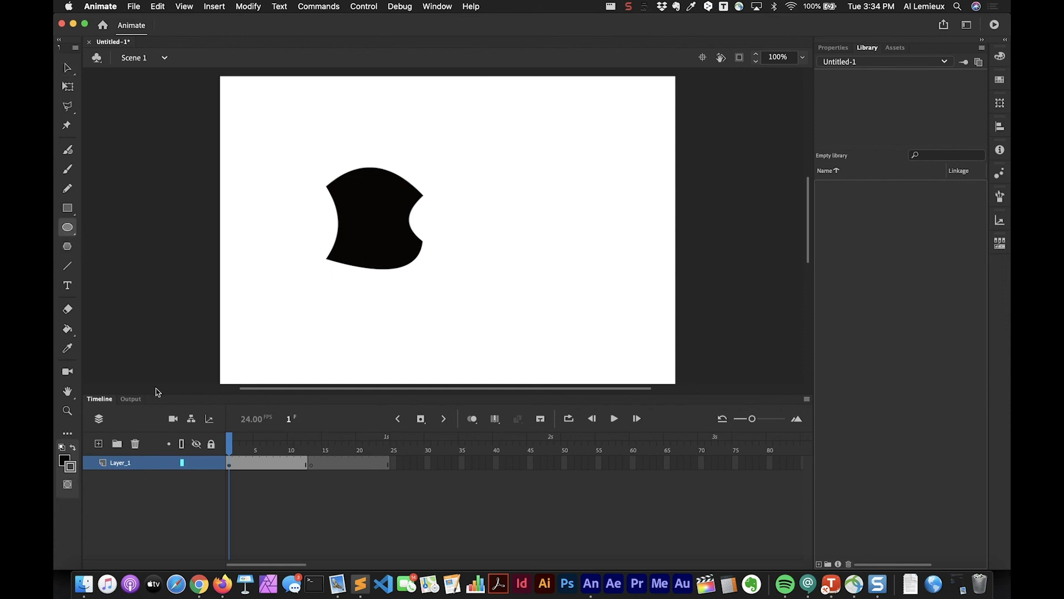
# - On a new Layer_2, draw a stroke-less #006699 blue circle right of the black shape
pyautogui.click(98, 445)
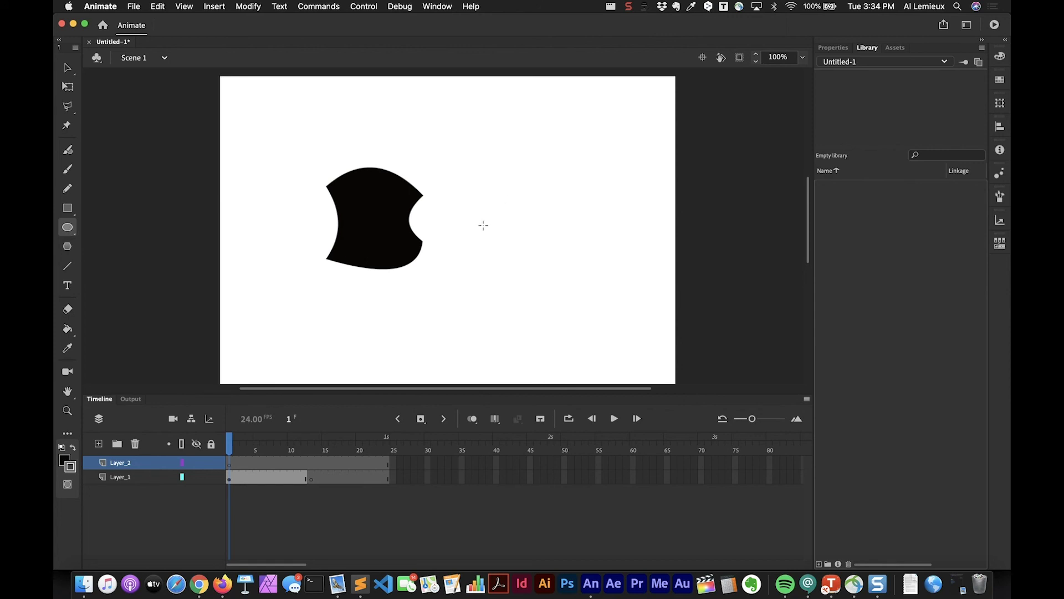
pyautogui.click(70, 467)
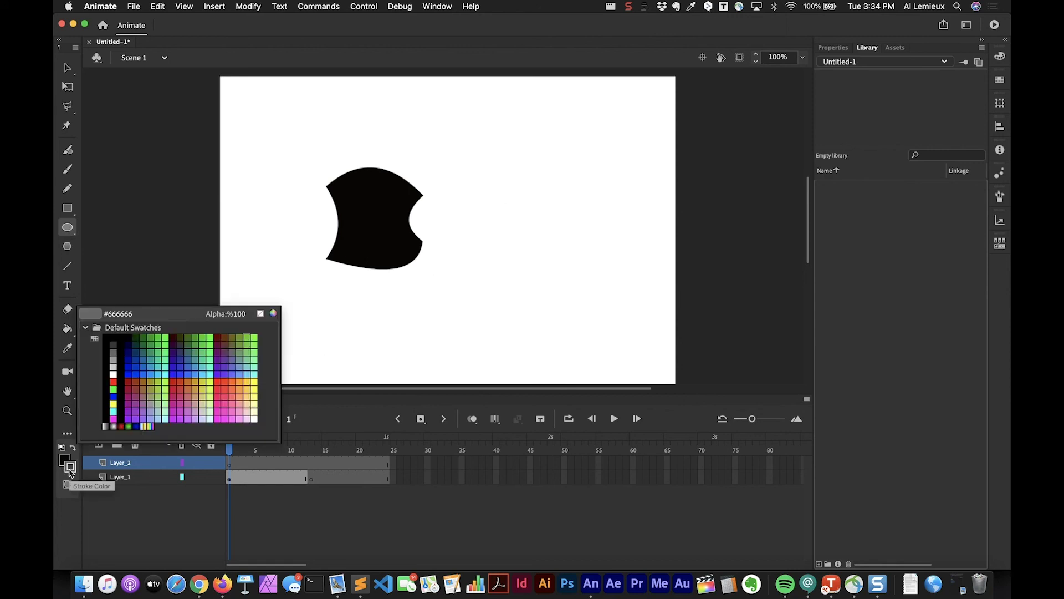
pyautogui.click(262, 315)
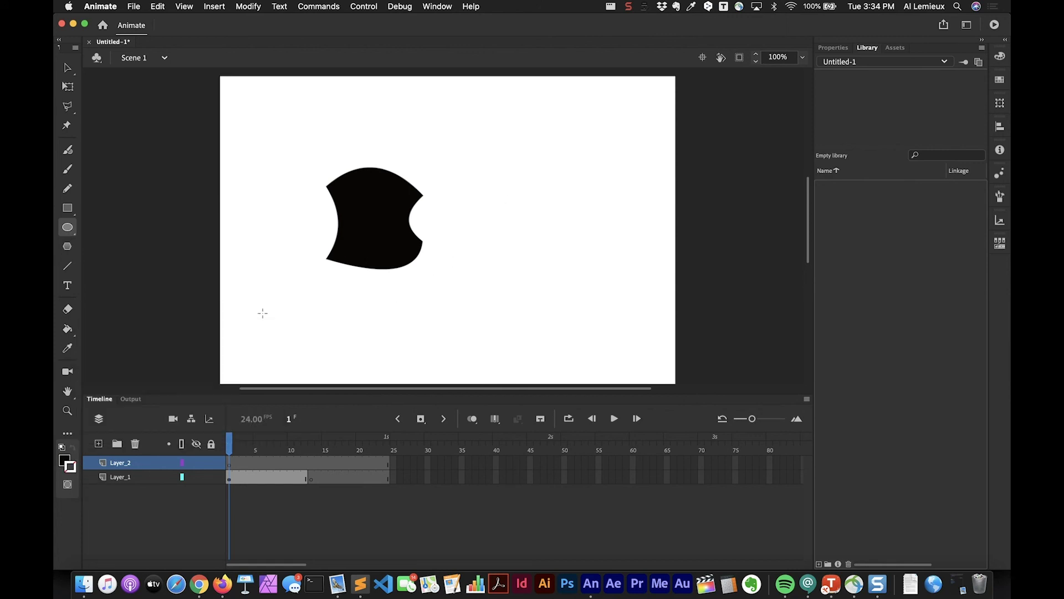
pyautogui.click(65, 462)
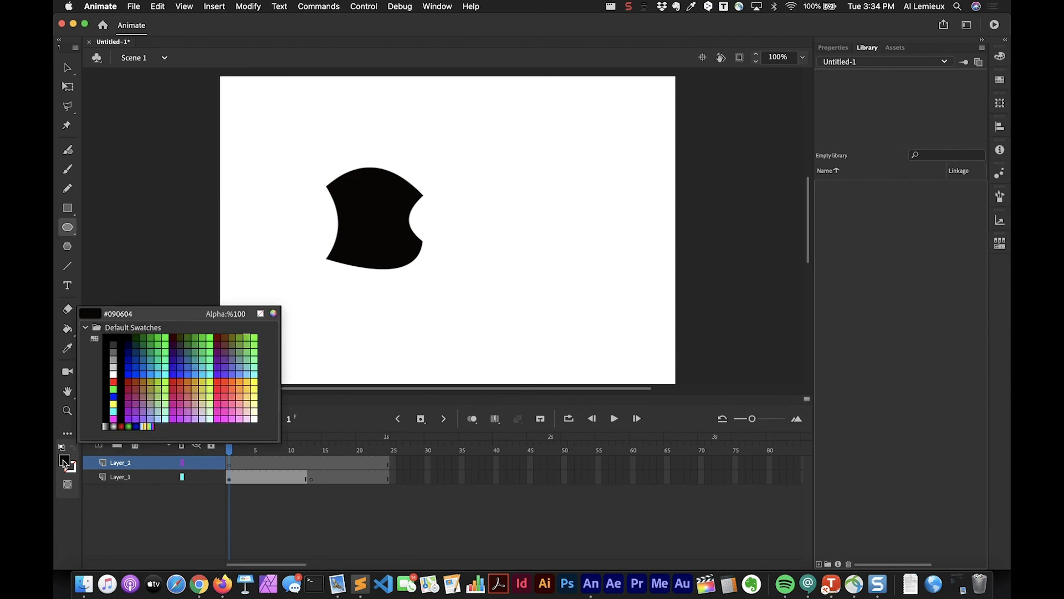
pyautogui.click(147, 358)
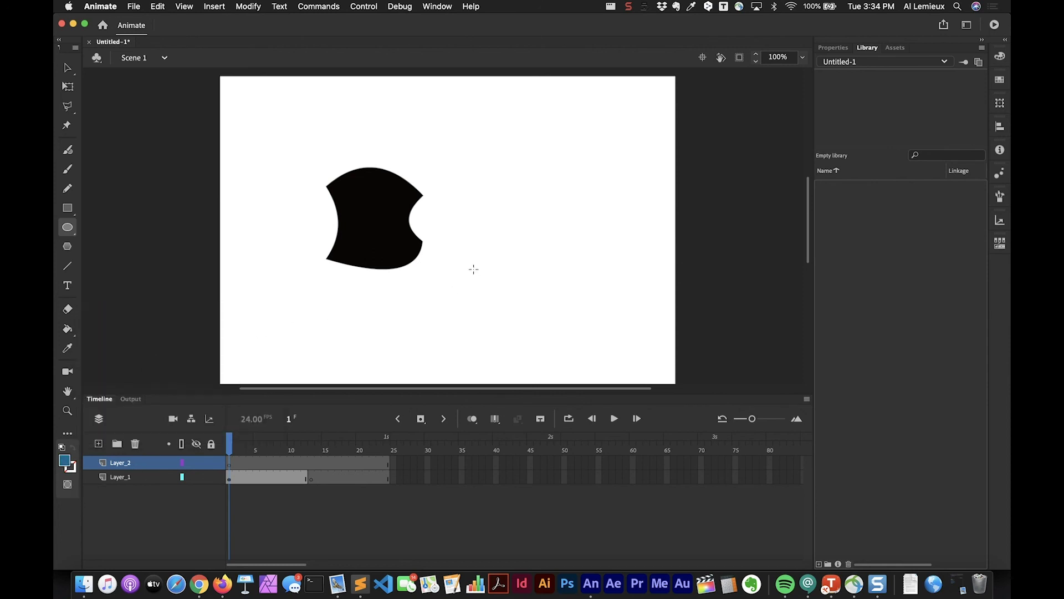
pyautogui.moveTo(489, 198); pyautogui.dragTo(610, 320)
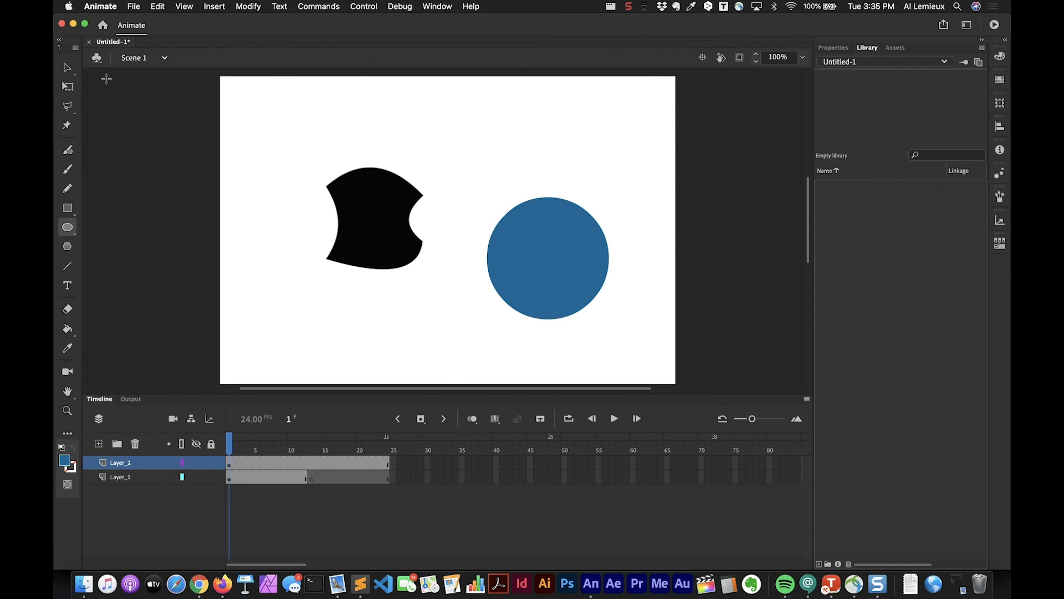
pyautogui.click(67, 67)
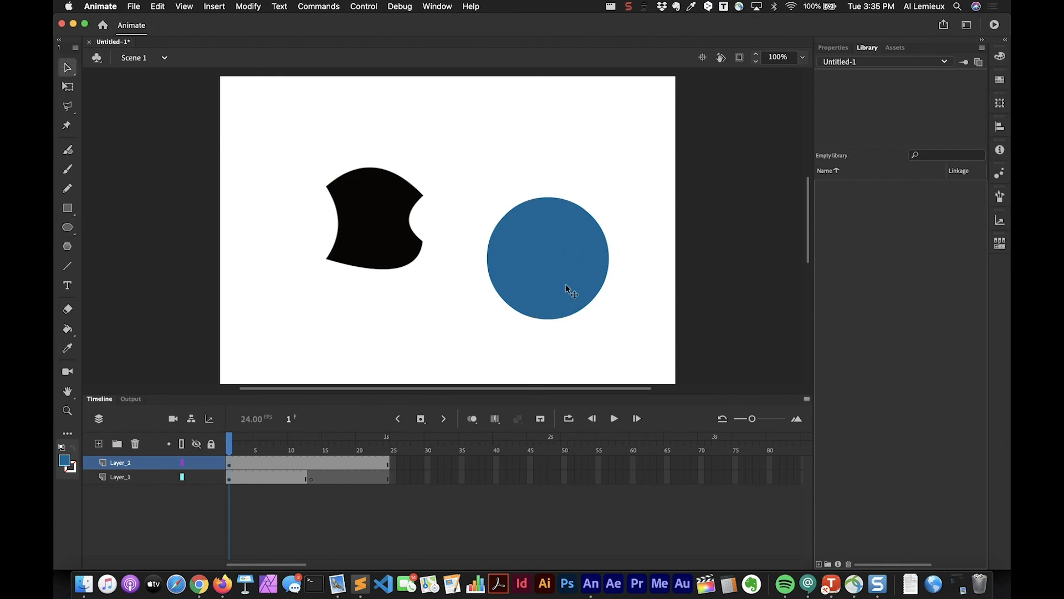
# - Select the blue circle, browsing the Modify and Insert menus without running a command
pyautogui.click(519, 259)
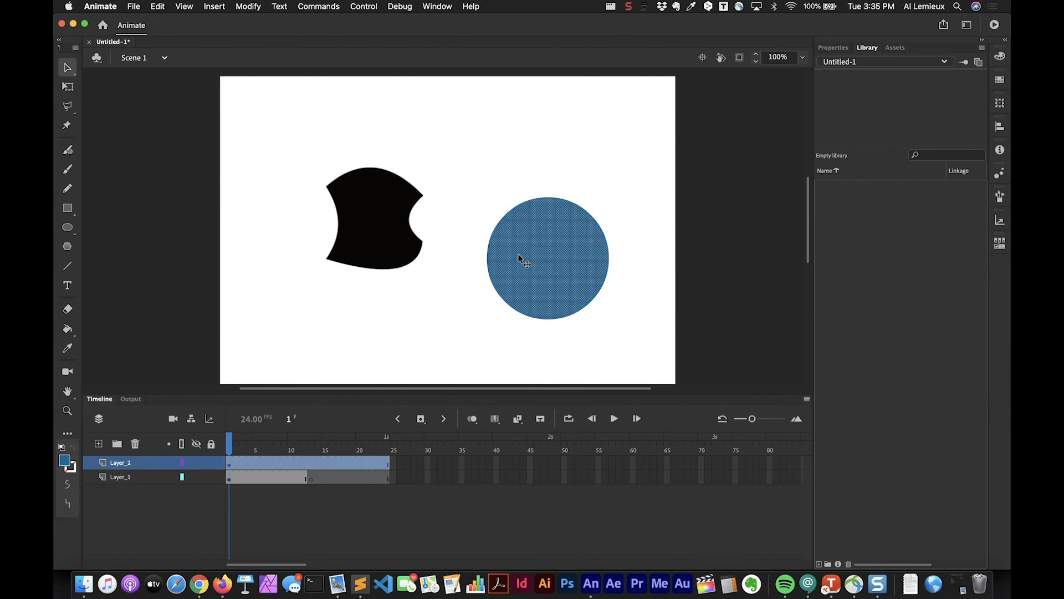
pyautogui.click(238, 6)
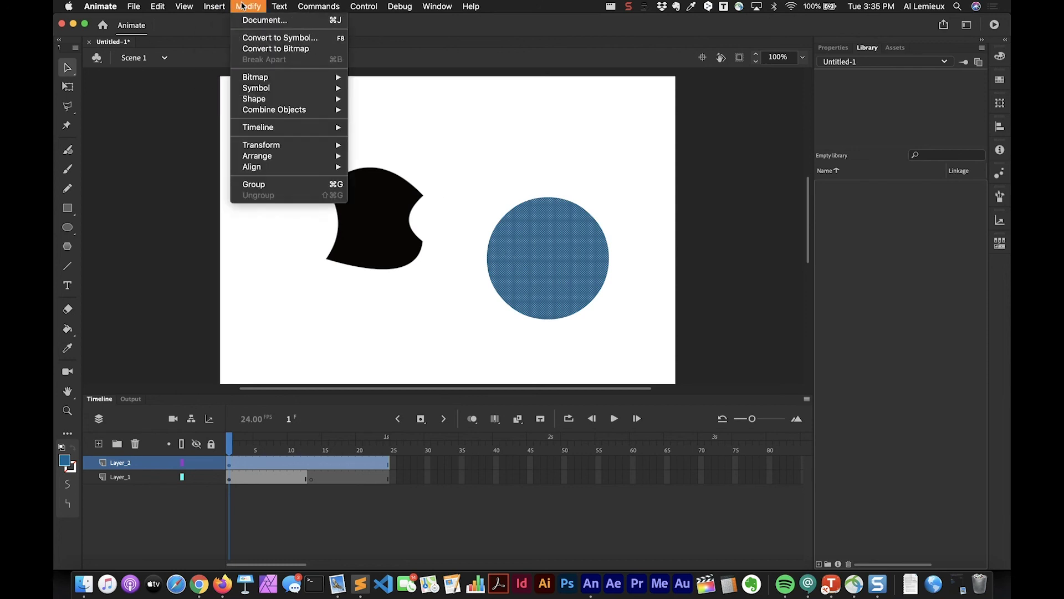
pyautogui.moveTo(209, 5)
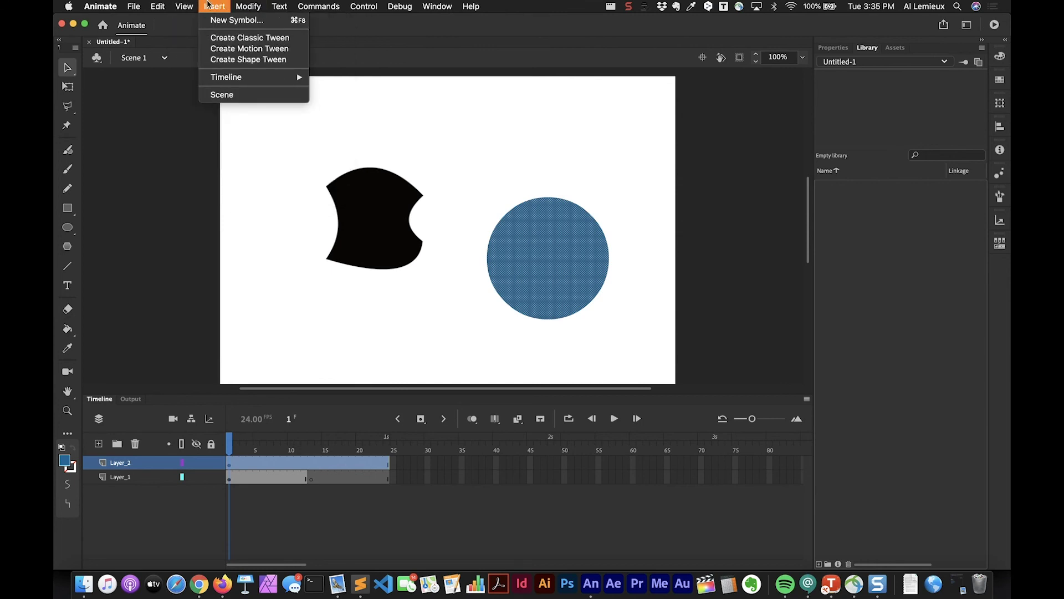
pyautogui.moveTo(242, 7)
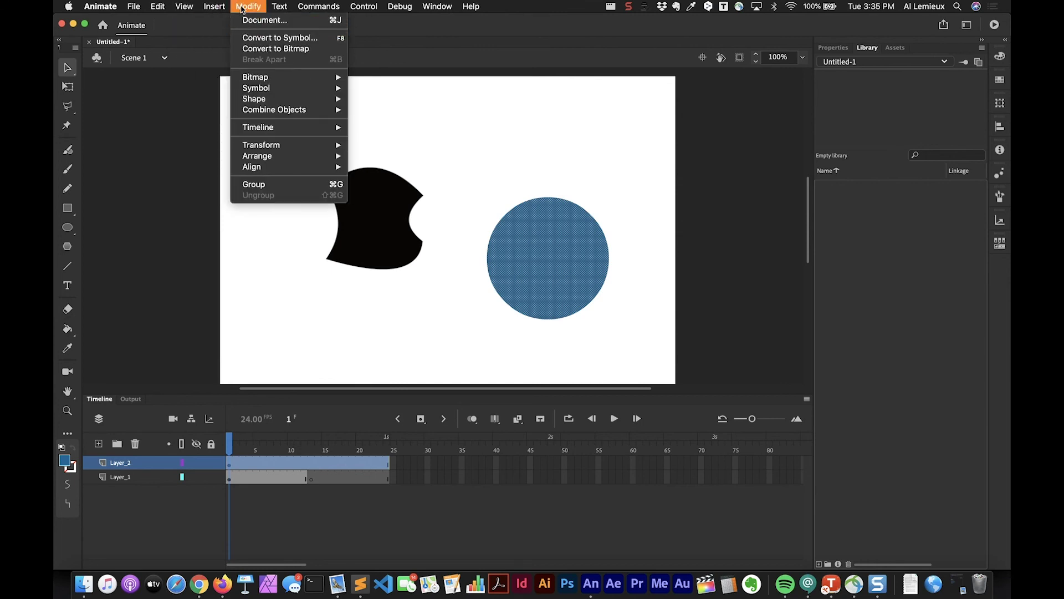
pyautogui.click(241, 6)
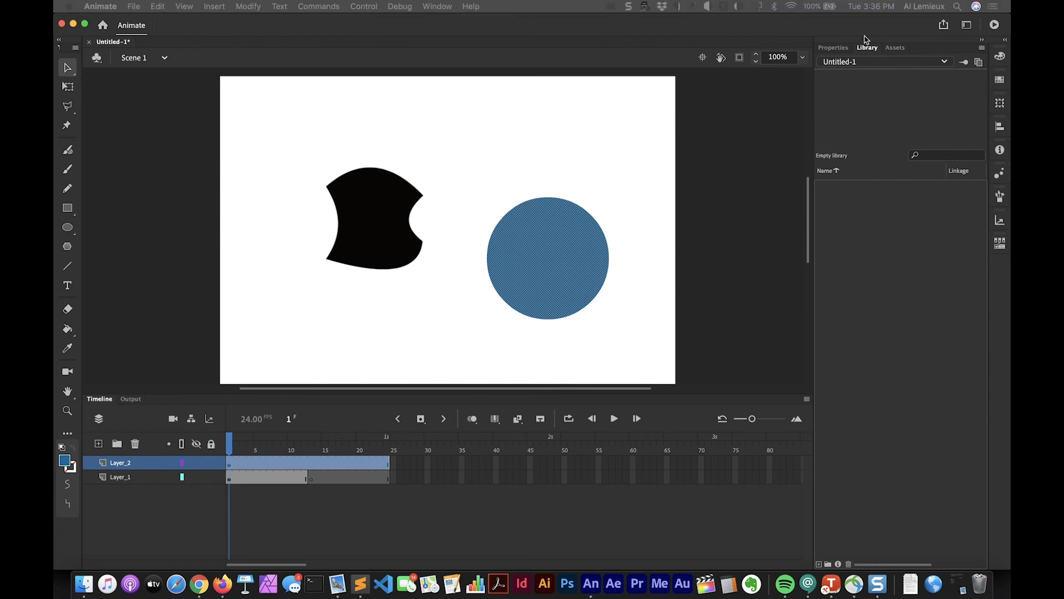
# - Convert the circle with F8 into a Graphic symbol named 'circle'
pyautogui.press('F8')
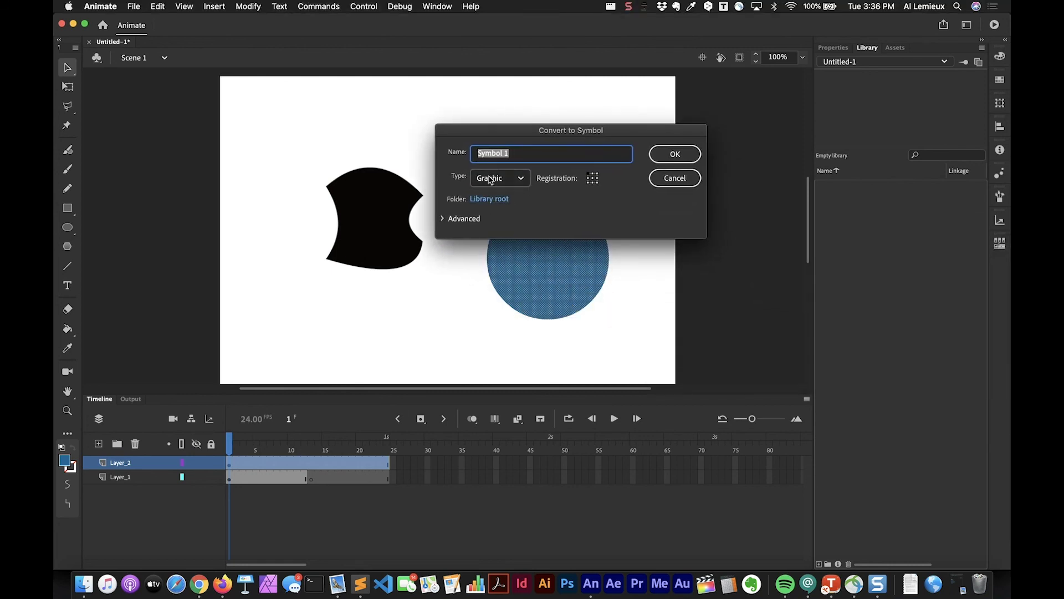
pyautogui.click(490, 182)
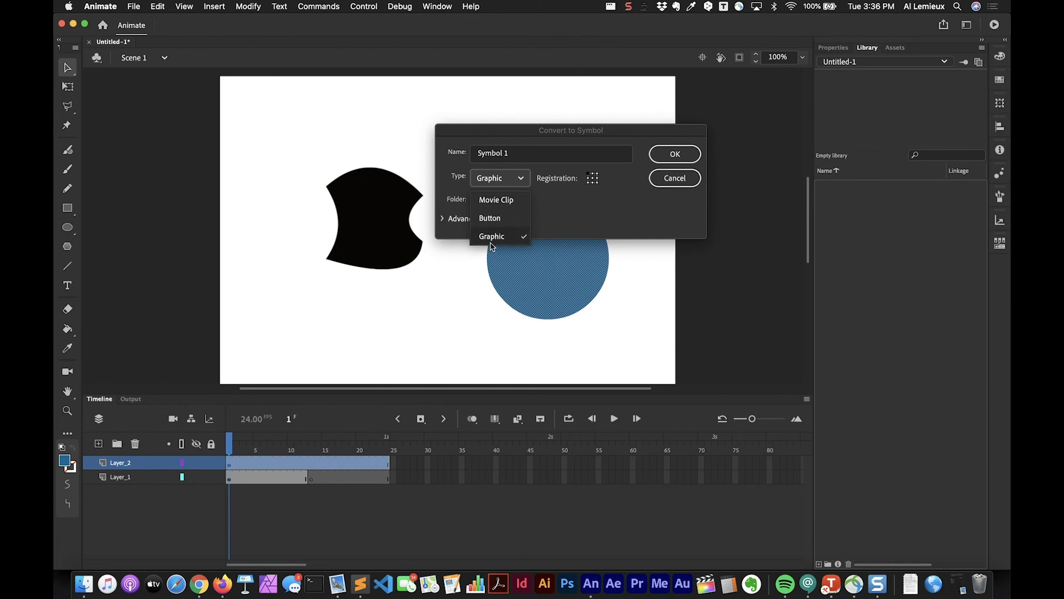
pyautogui.click(588, 205)
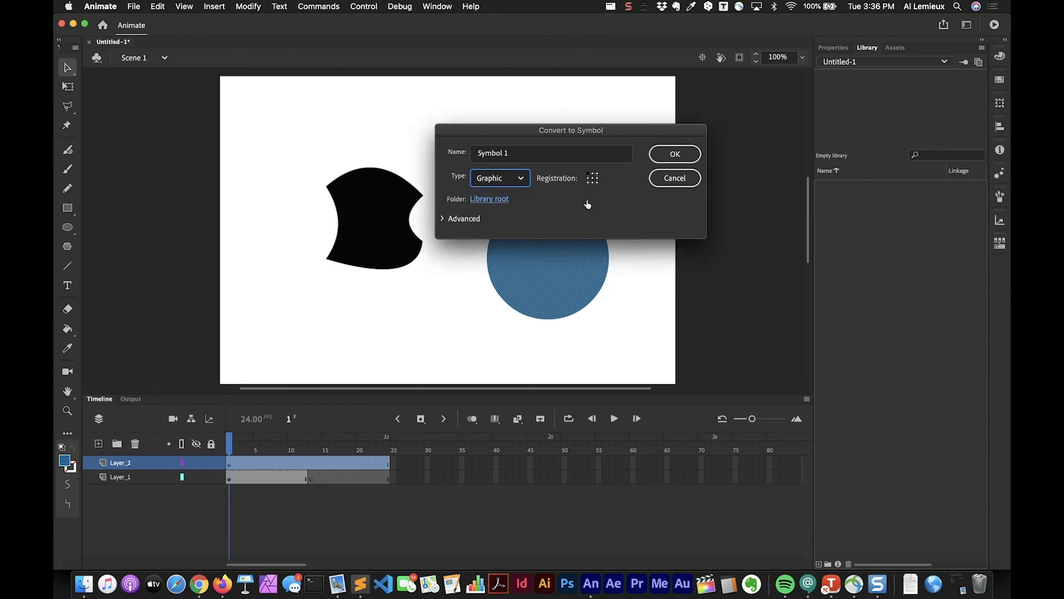
pyautogui.moveTo(528, 153); pyautogui.dragTo(420, 150)
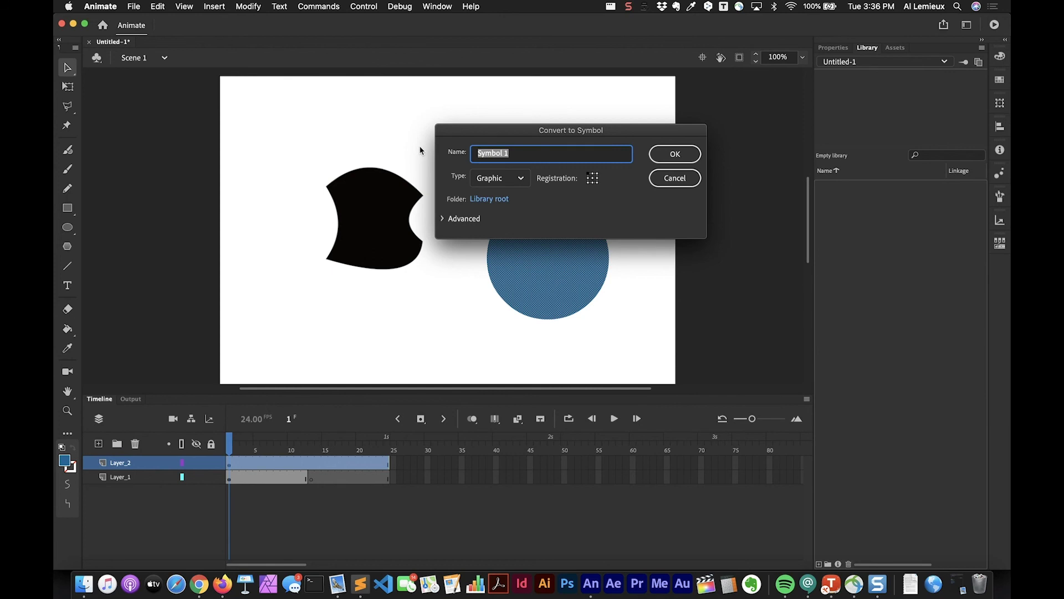
pyautogui.write('circle')
pyautogui.click(665, 155)
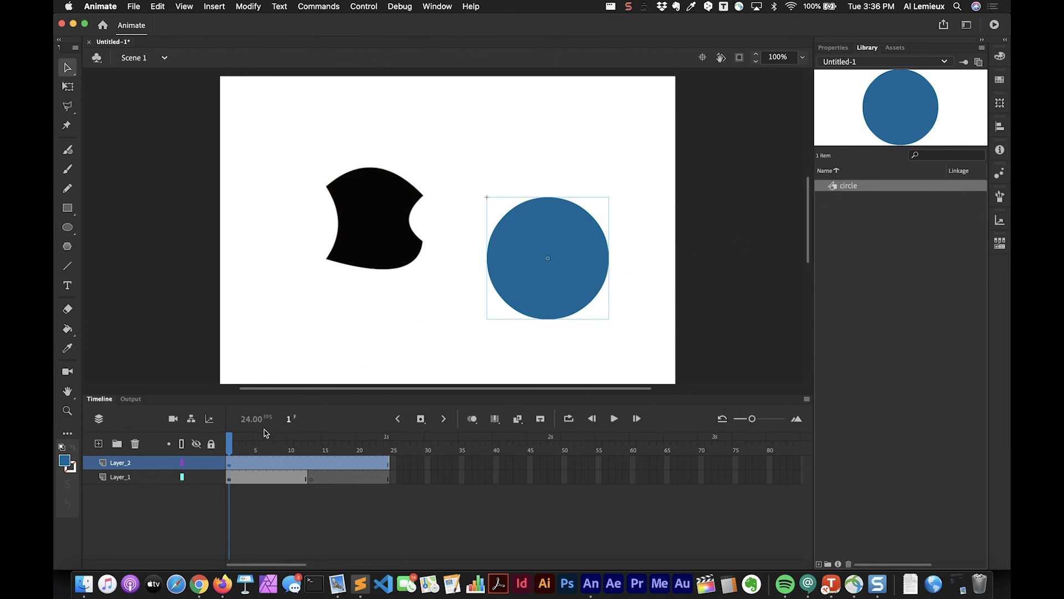
# - On frame 1, move the circle instance to the stage's lower-left corner and scrub the timeline
pyautogui.click(268, 523)
pyautogui.moveTo(231, 441)
pyautogui.mouseDown()
pyautogui.moveTo(378, 443)
pyautogui.moveTo(228, 442)
pyautogui.mouseUp()
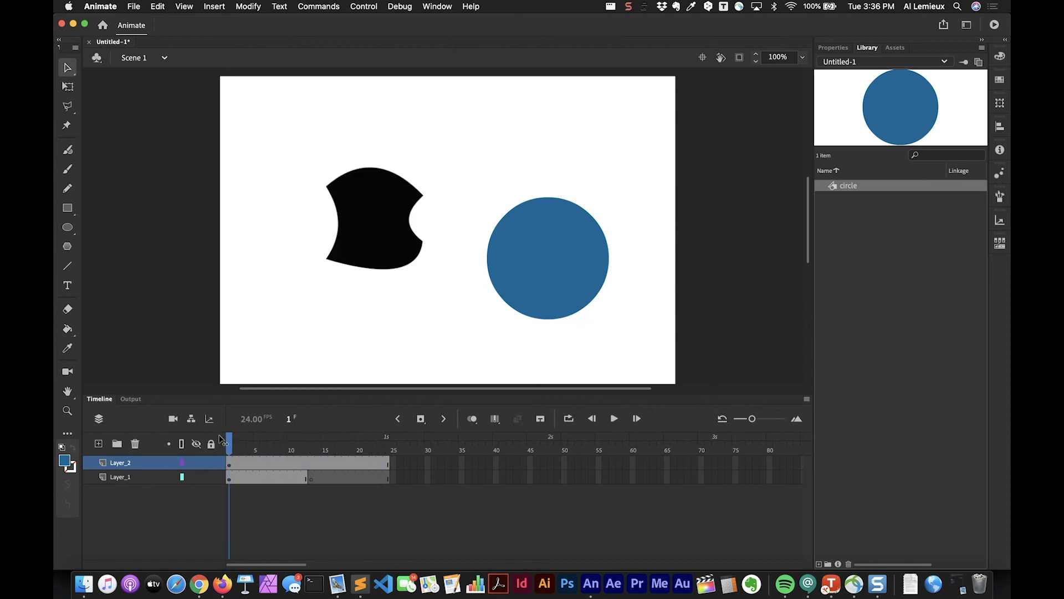
pyautogui.moveTo(581, 248); pyautogui.dragTo(318, 315)
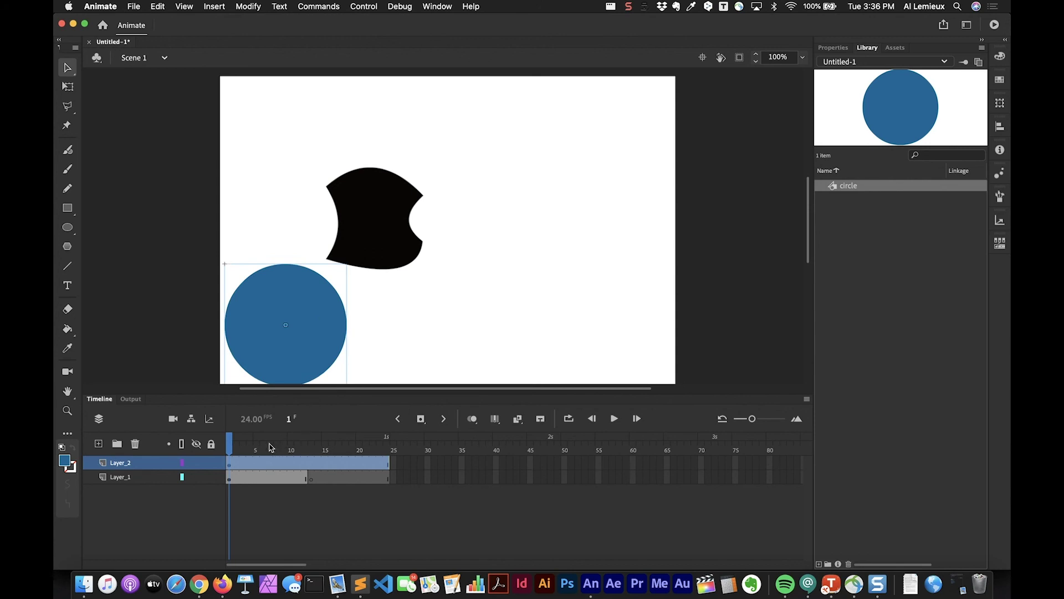
pyautogui.click(235, 447)
pyautogui.moveTo(235, 448)
pyautogui.mouseDown()
pyautogui.moveTo(389, 460)
pyautogui.moveTo(220, 462)
pyautogui.mouseUp()
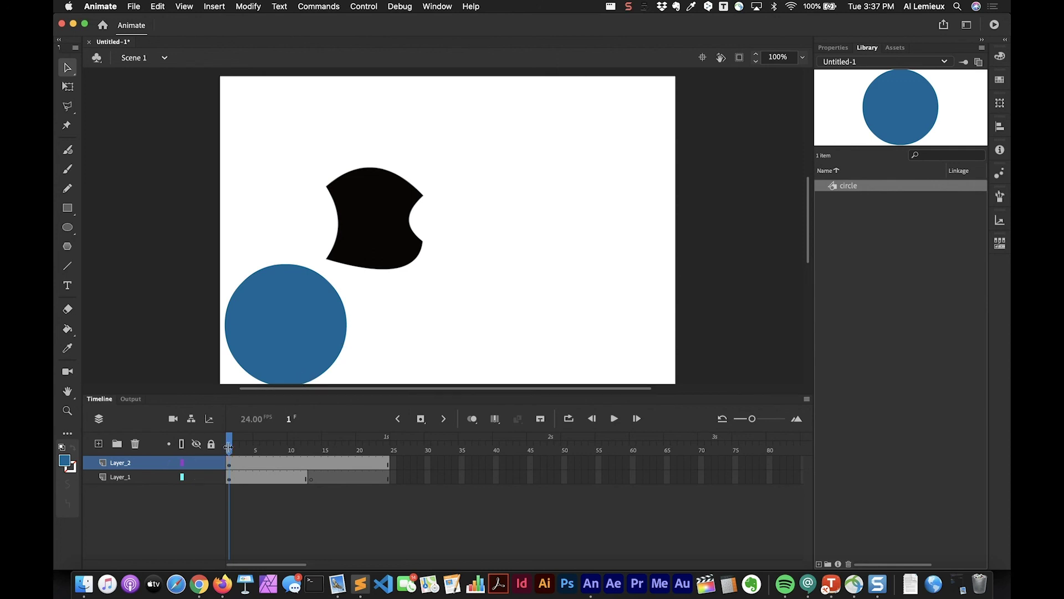
pyautogui.moveTo(232, 444); pyautogui.dragTo(309, 449)
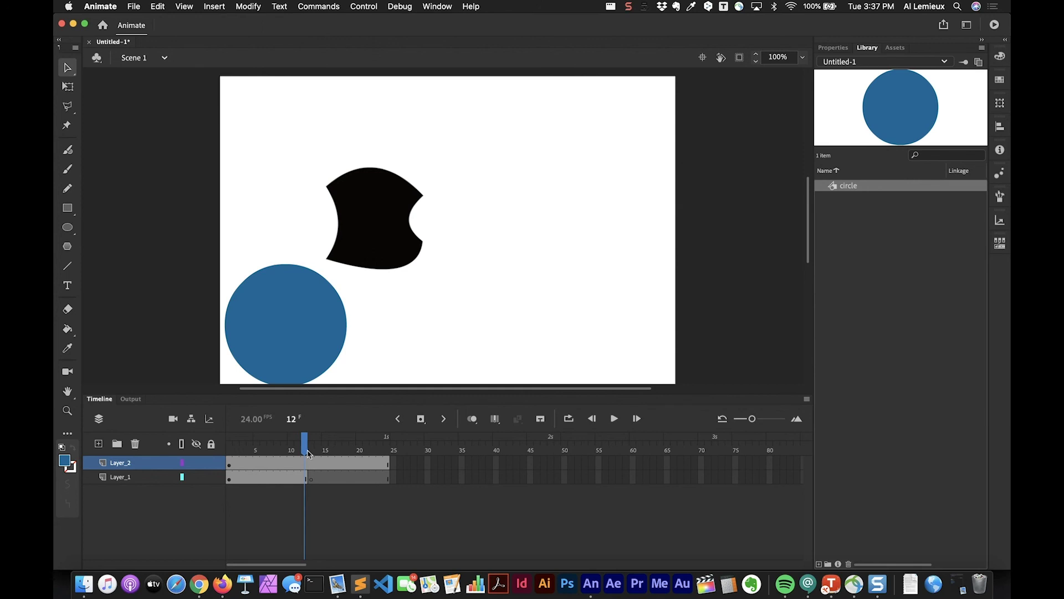
# - Insert a keyframe at frame 12 on Layer_2 and move the blue circle to the stage's top centre
pyautogui.click(306, 465)
pyautogui.press('F6')
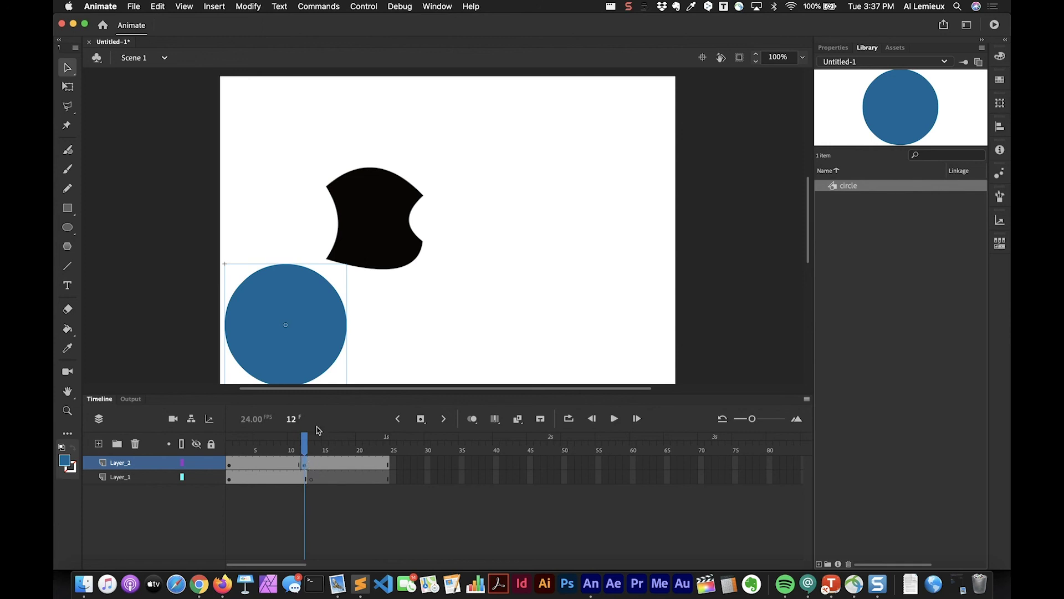
pyautogui.moveTo(306, 345); pyautogui.dragTo(483, 158)
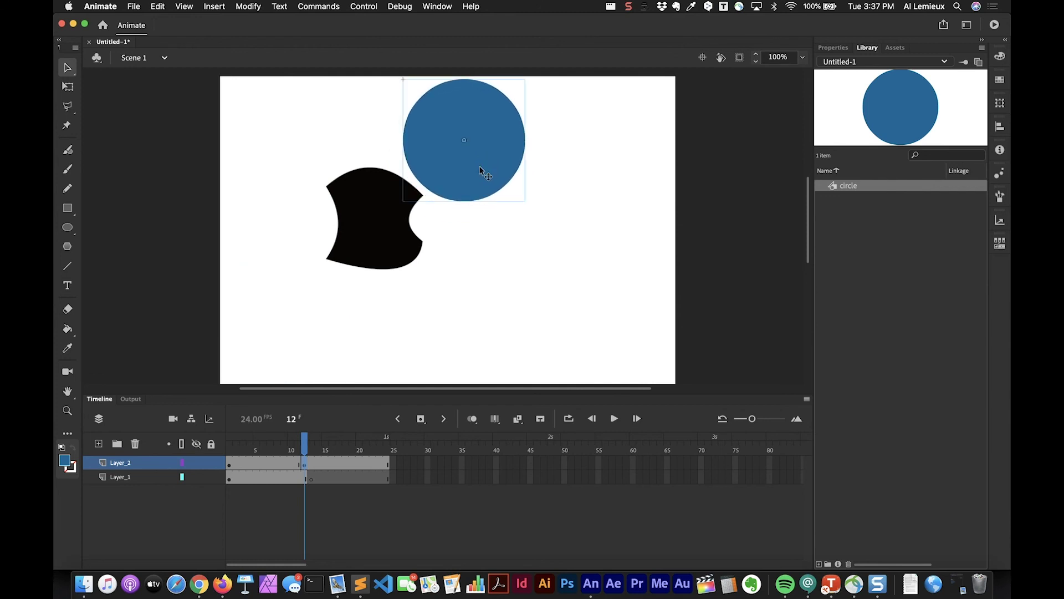
pyautogui.moveTo(305, 458)
pyautogui.mouseDown()
pyautogui.moveTo(225, 462)
pyautogui.moveTo(342, 456)
pyautogui.moveTo(231, 459)
pyautogui.moveTo(305, 461)
pyautogui.mouseUp()
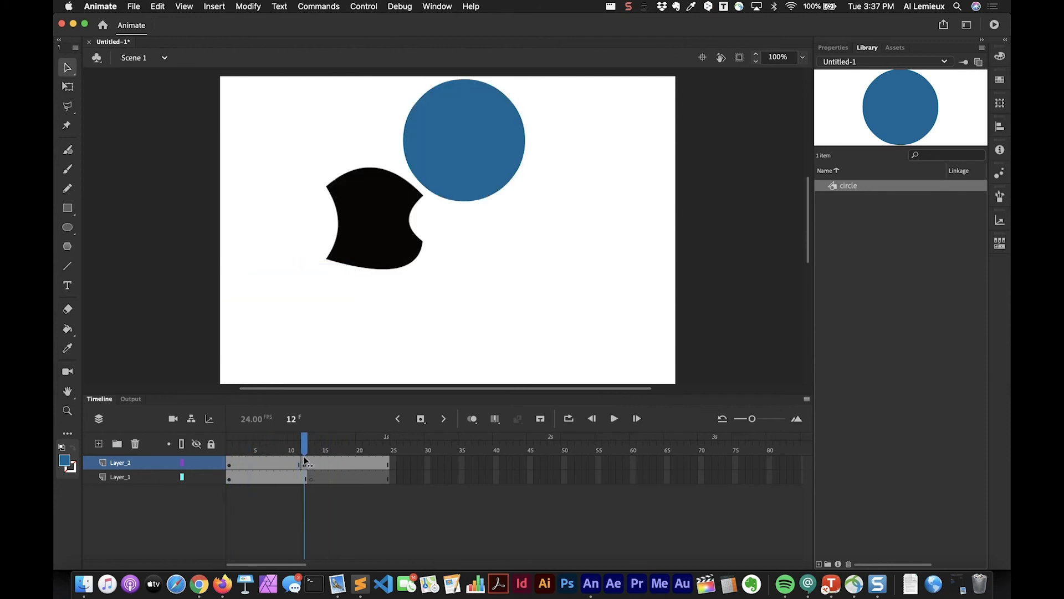
pyautogui.rightClick(268, 461)
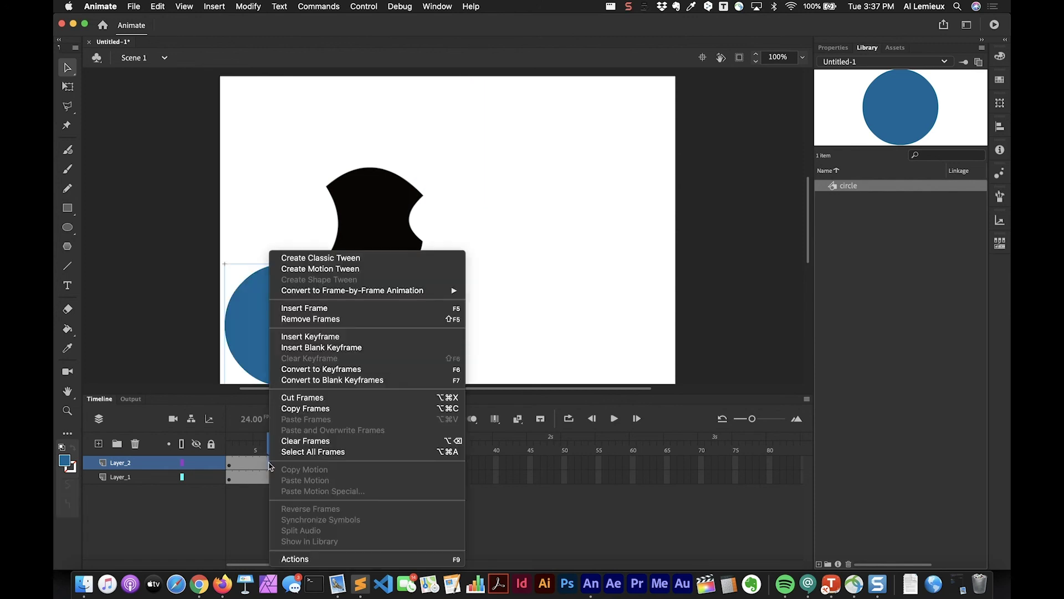
# - Apply a Classic Tween to Layer_2's frames 1–12 and scrub to preview the circle rising
pyautogui.click(348, 259)
pyautogui.moveTo(272, 441); pyautogui.dragTo(388, 450)
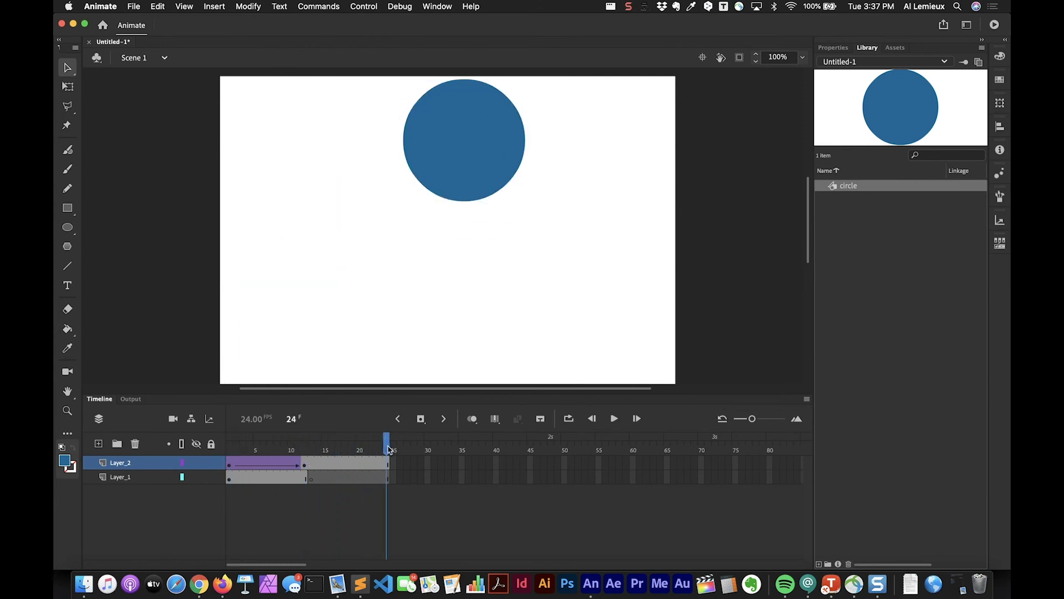
pyautogui.click(387, 464)
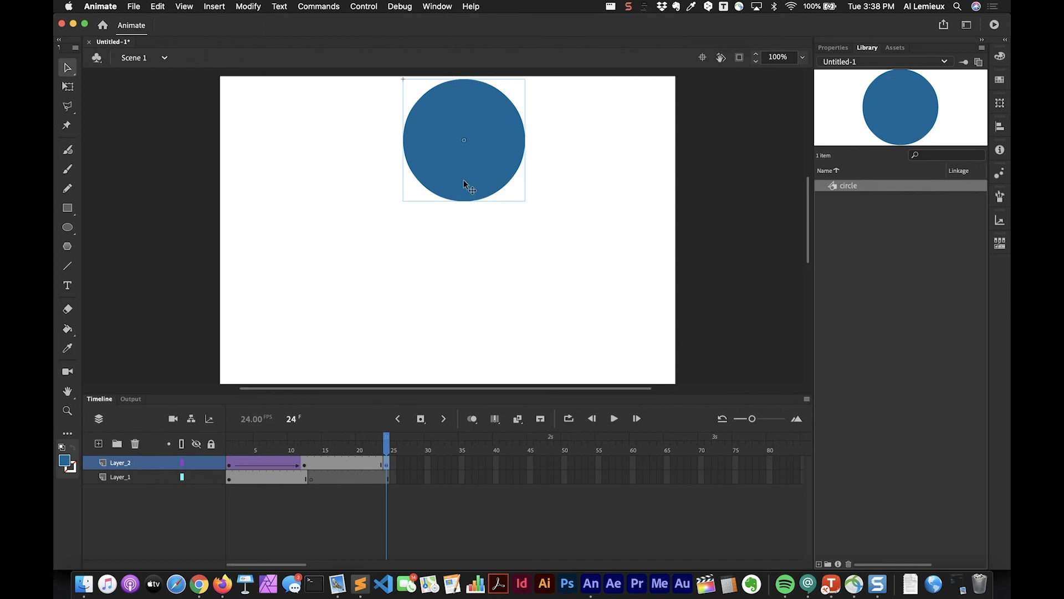
# - At frame 24, drag the blue circle to the stage's lower-right corner and scrub to check its path
pyautogui.moveTo(468, 186); pyautogui.dragTo(602, 349)
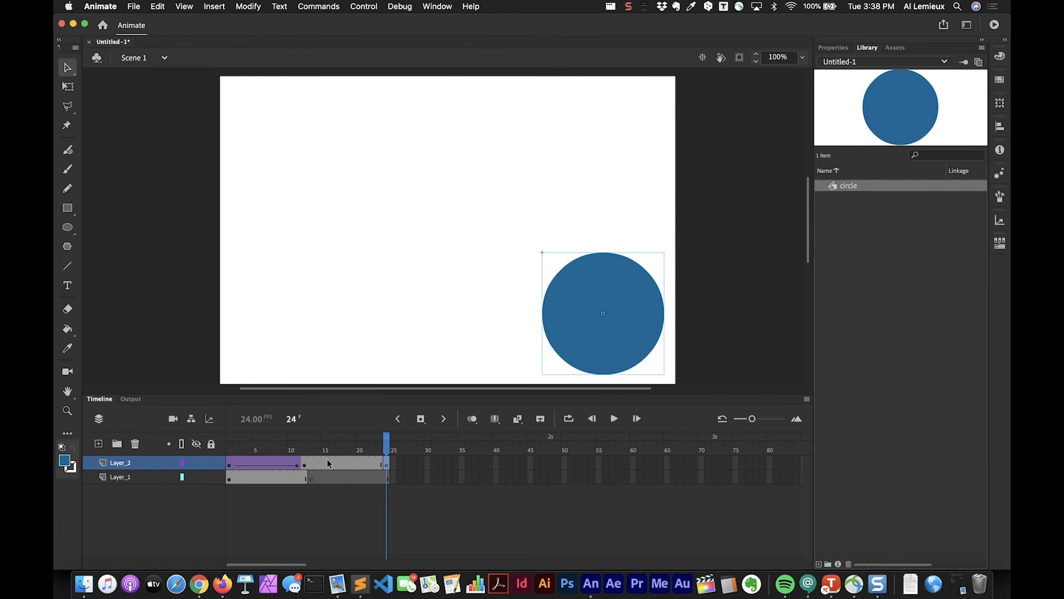
pyautogui.moveTo(386, 441); pyautogui.dragTo(229, 441)
pyautogui.moveTo(300, 462); pyautogui.dragTo(402, 459)
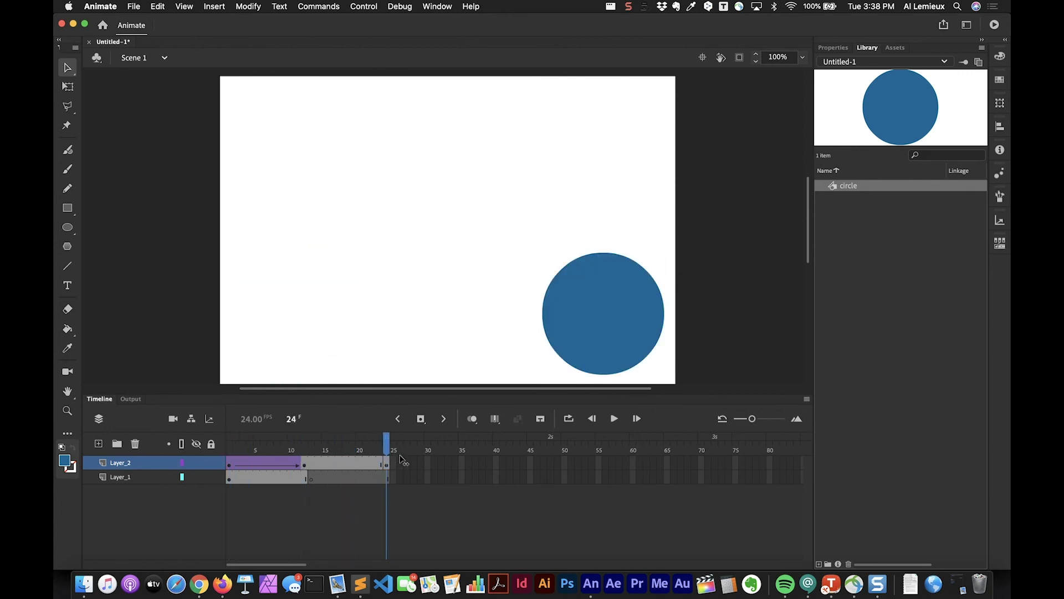
pyautogui.moveTo(327, 455)
pyautogui.mouseDown()
pyautogui.moveTo(308, 451)
pyautogui.moveTo(388, 452)
pyautogui.moveTo(345, 450)
pyautogui.mouseUp()
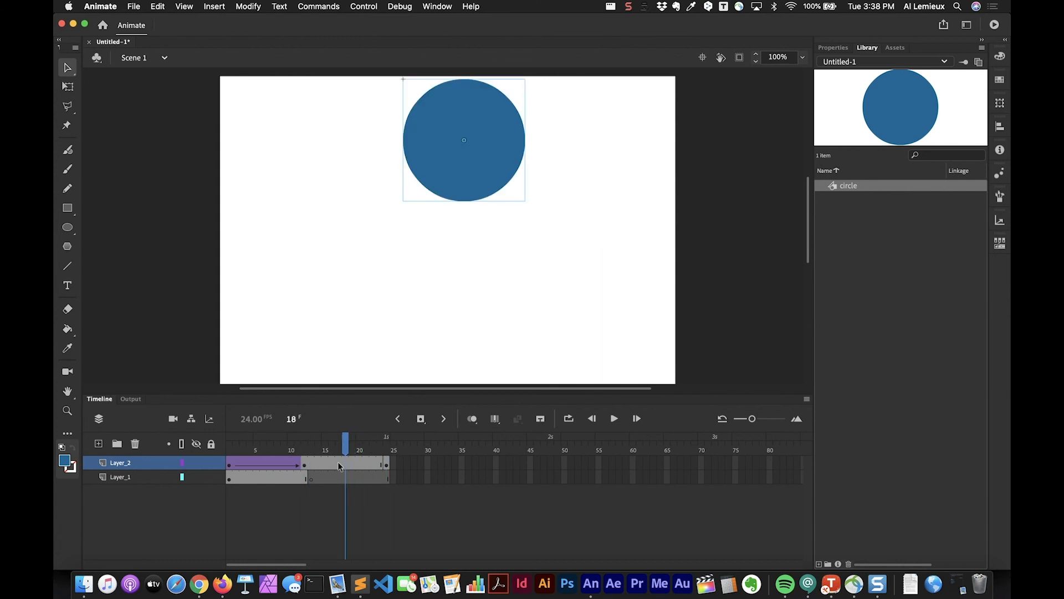
# - Apply a Classic Tween to Layer_2's frames 12–24 and scrub through it to preview
pyautogui.rightClick(340, 465)
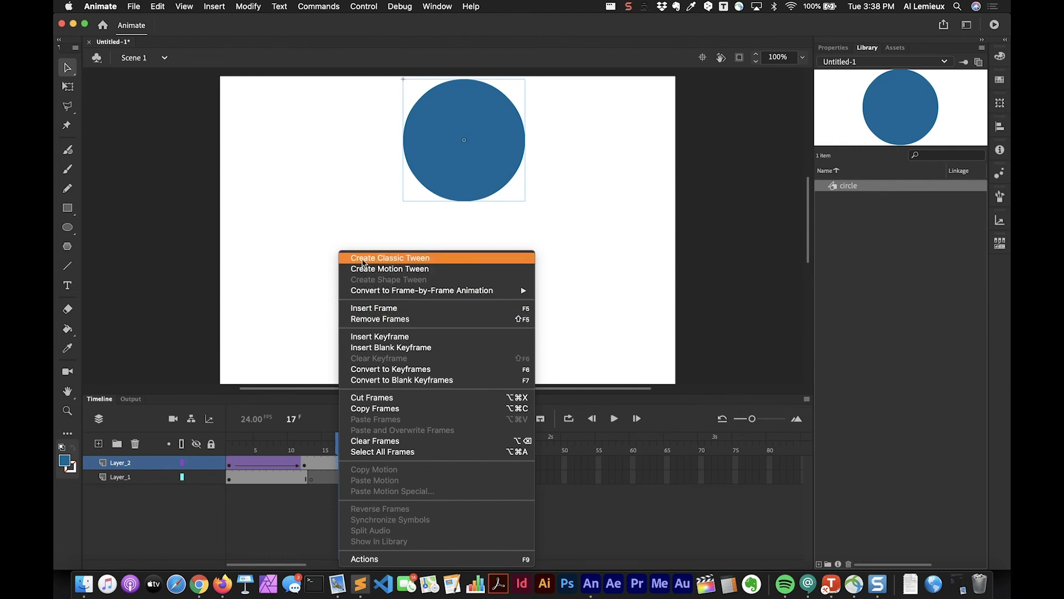
pyautogui.click(364, 263)
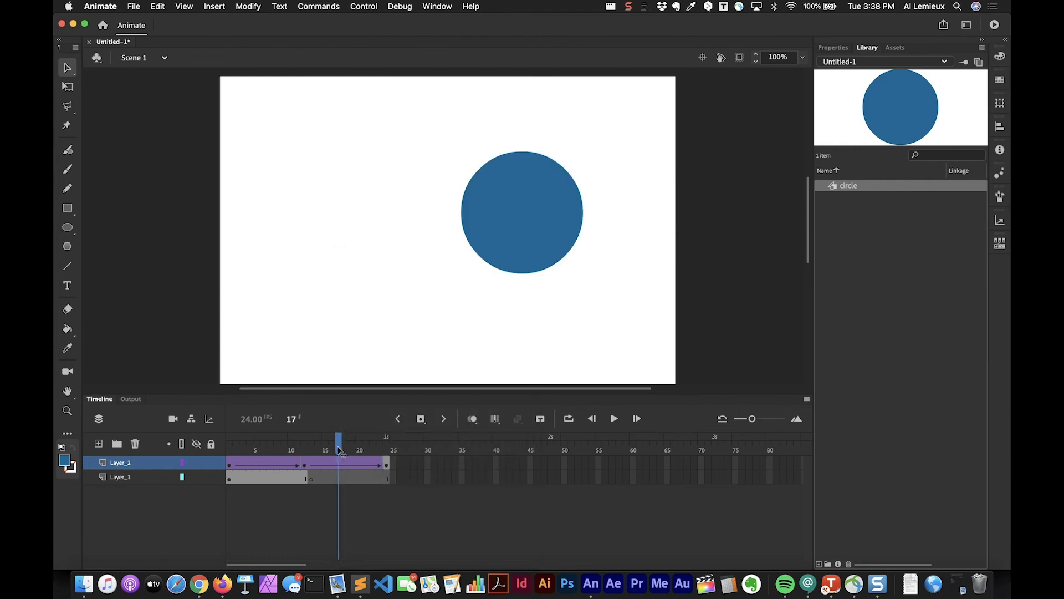
pyautogui.moveTo(340, 450); pyautogui.dragTo(194, 455)
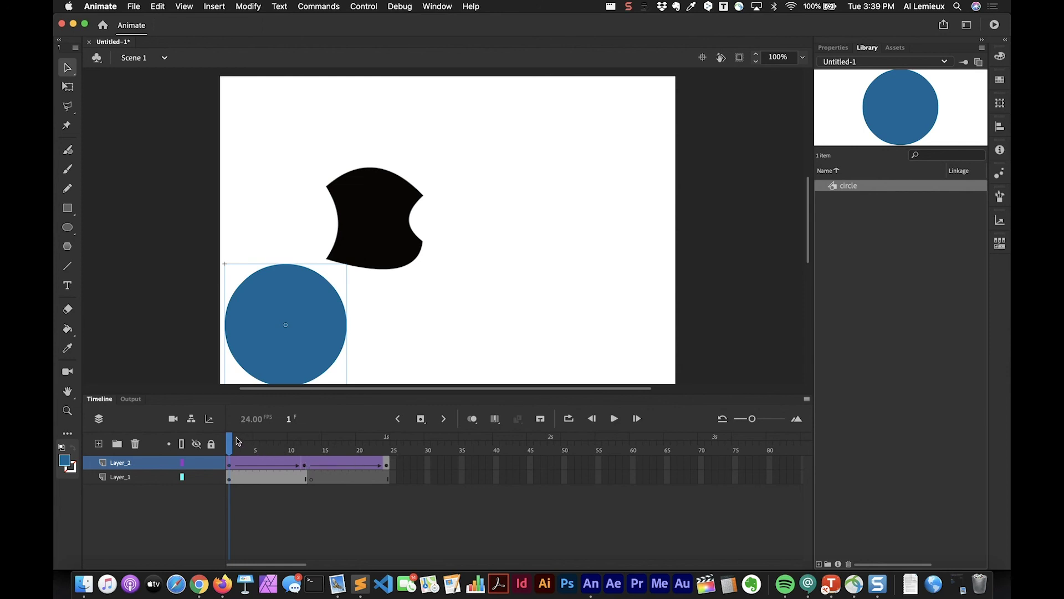
pyautogui.moveTo(235, 444); pyautogui.dragTo(306, 454)
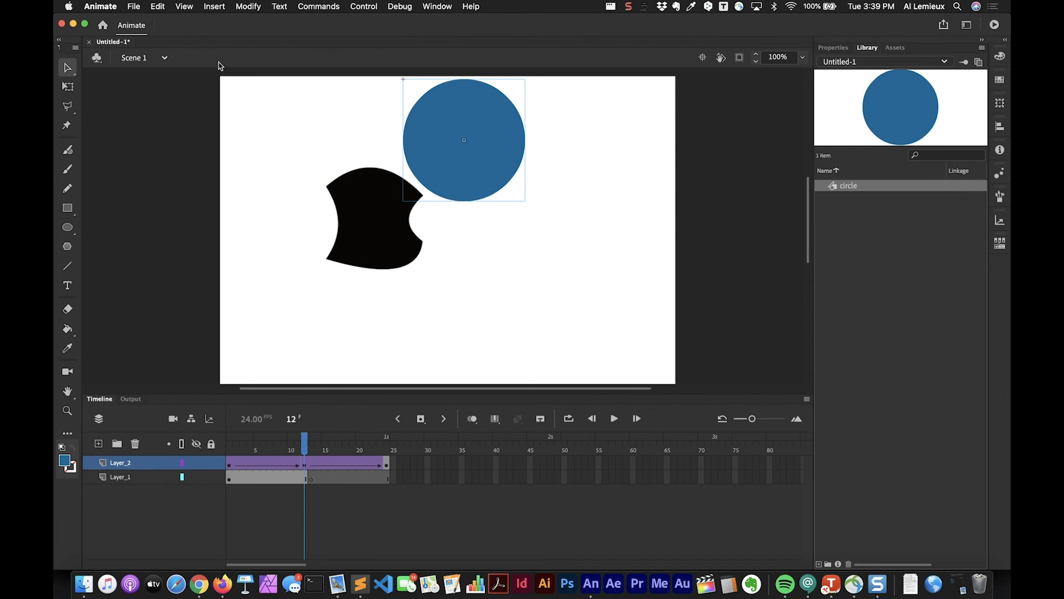
pyautogui.click(136, 8)
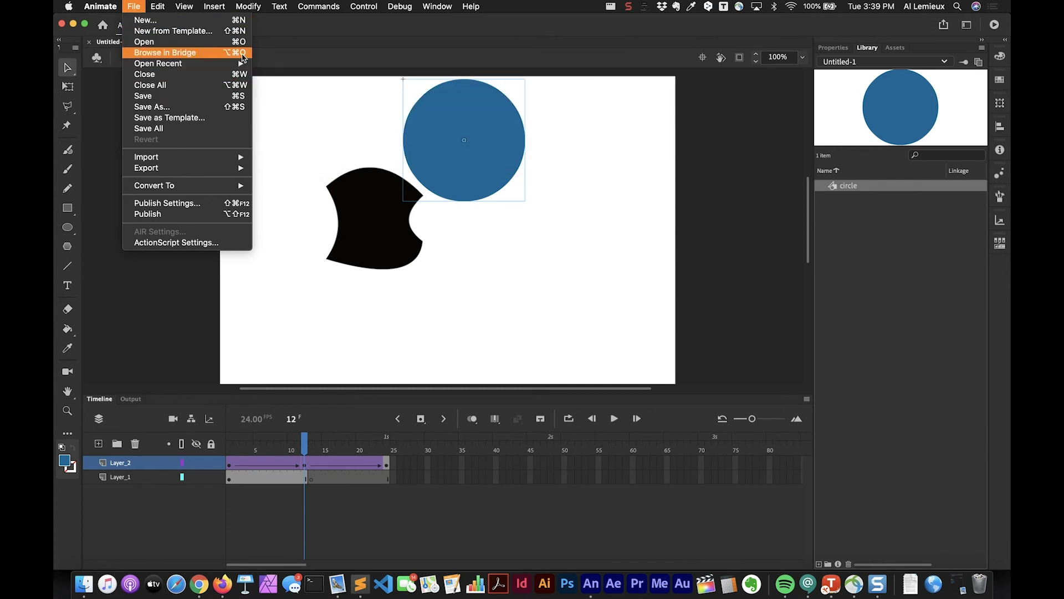
pyautogui.moveTo(249, 3)
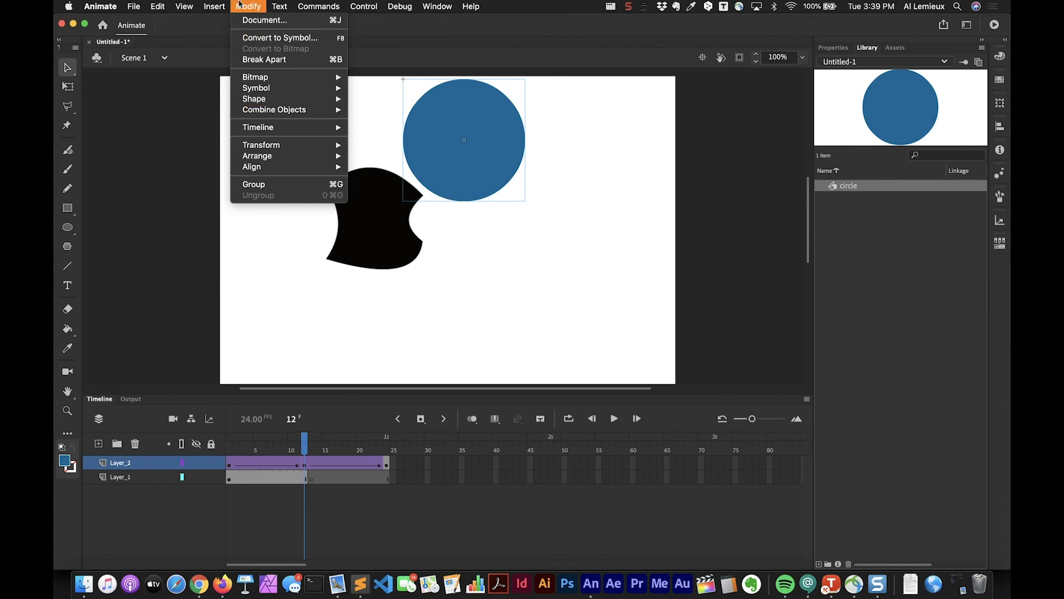
pyautogui.moveTo(214, 7)
pyautogui.click(247, 7)
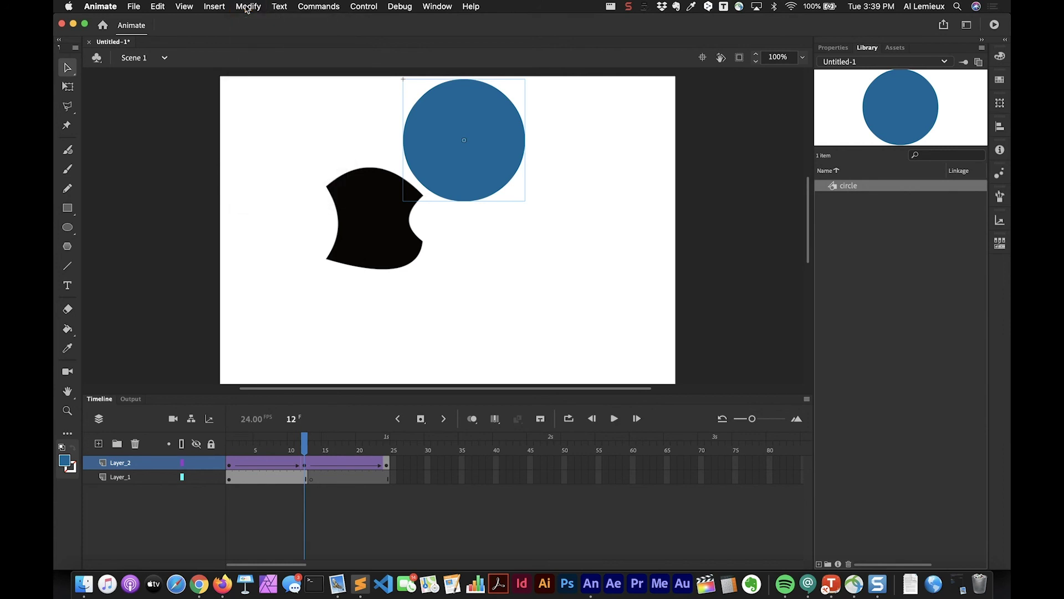